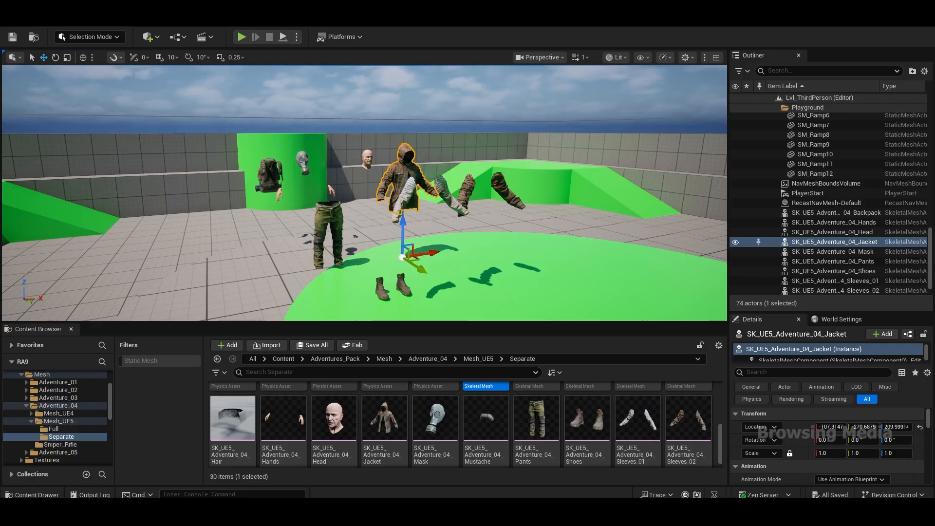
- Switch to the browser and highlight the title of the Skeletal Mesh Merging Tool listing on Fab
{"action": "left_click", "coordinate": [525, 506]}
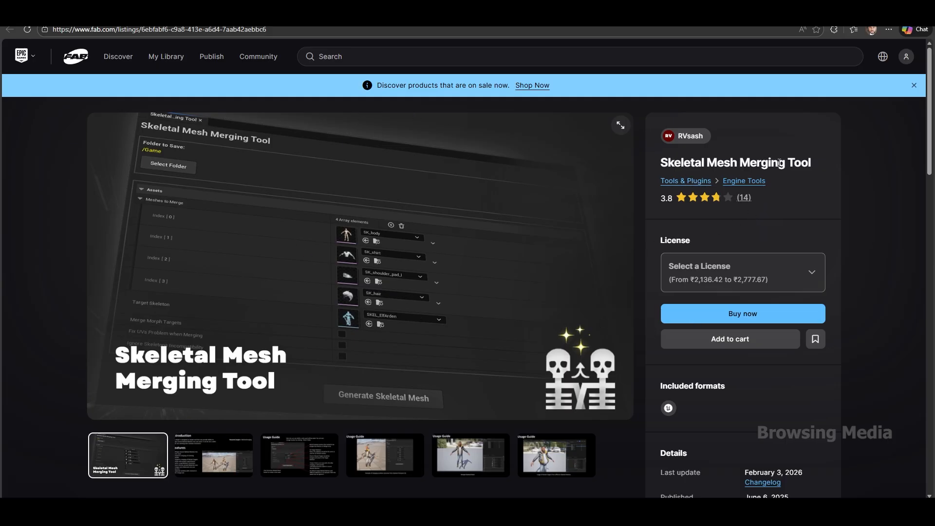
{"action": "triple_click", "coordinate": [779, 162]}
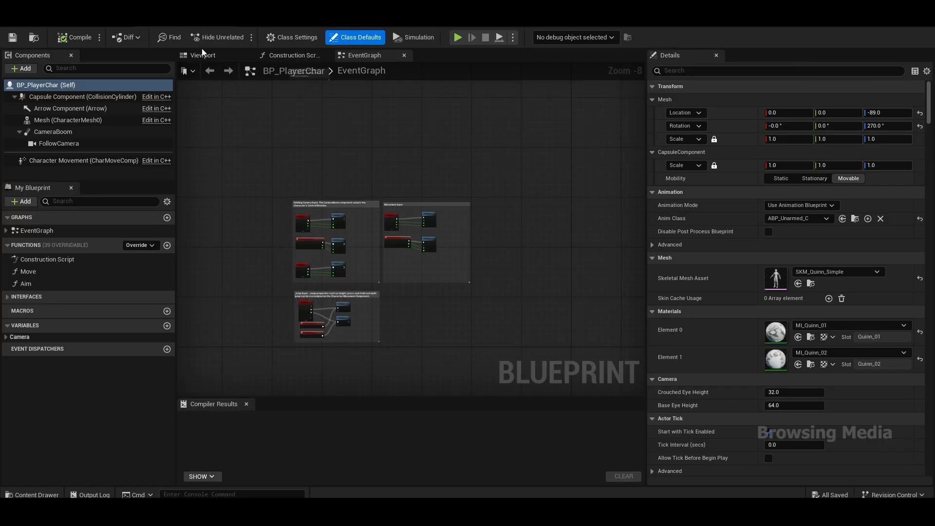
- Assign the SK_UE5_Adventure_04_Head skeletal mesh from the level to the Mesh component of the BP_PlayerChar blueprint
{"action": "left_click", "coordinate": [201, 54]}
{"action": "right_click_drag", "start_coordinate": [411, 237], "coordinate": [321, 234]}
{"action": "left_click", "coordinate": [93, 120]}
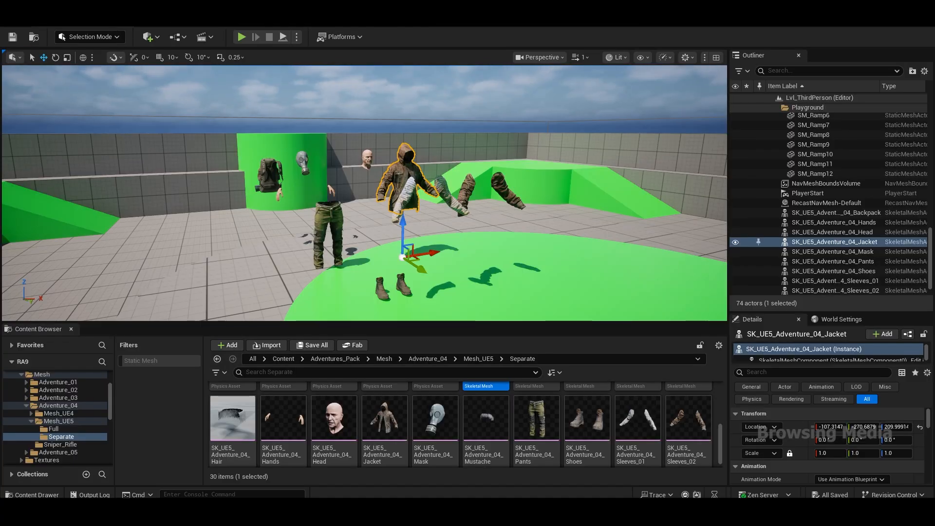
{"action": "left_click", "coordinate": [366, 159]}
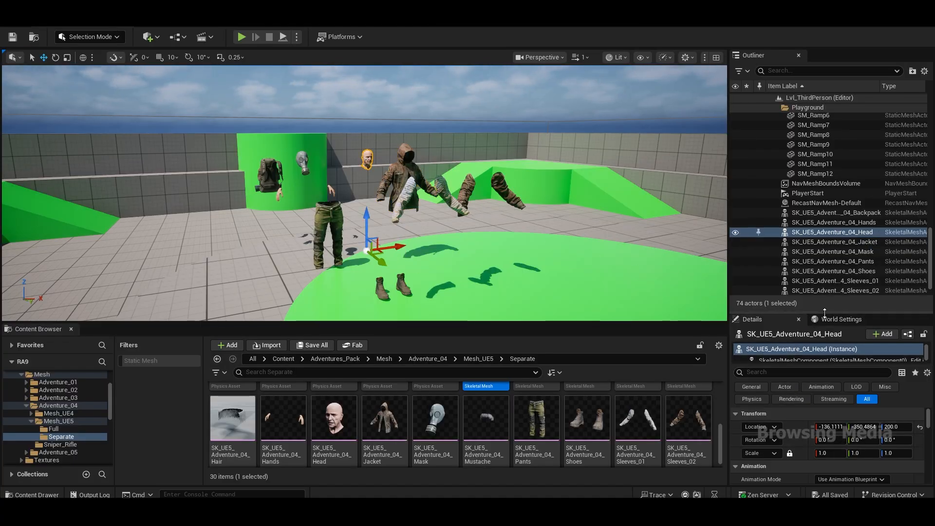
{"action": "left_click_drag", "start_coordinate": [825, 312], "coordinate": [825, 215]}
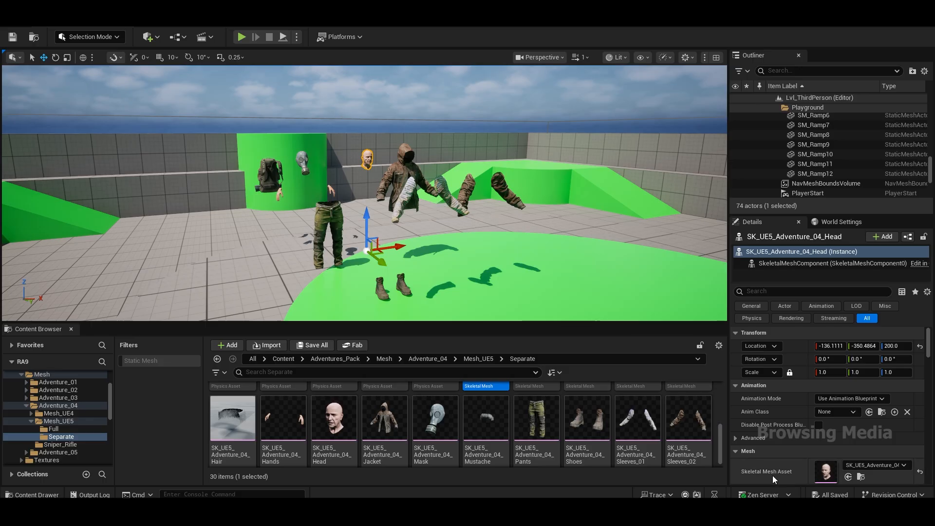
{"action": "left_click", "coordinate": [860, 477]}
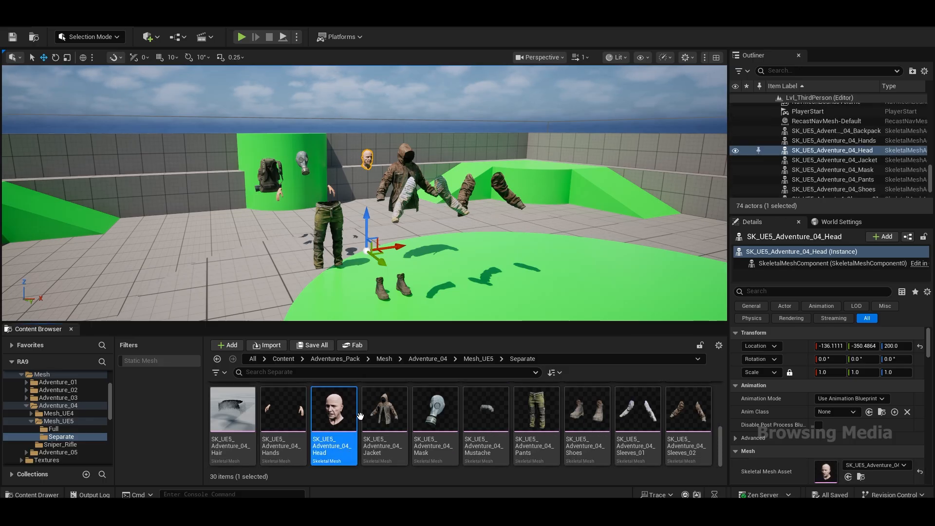
{"action": "left_click", "coordinate": [181, 20]}
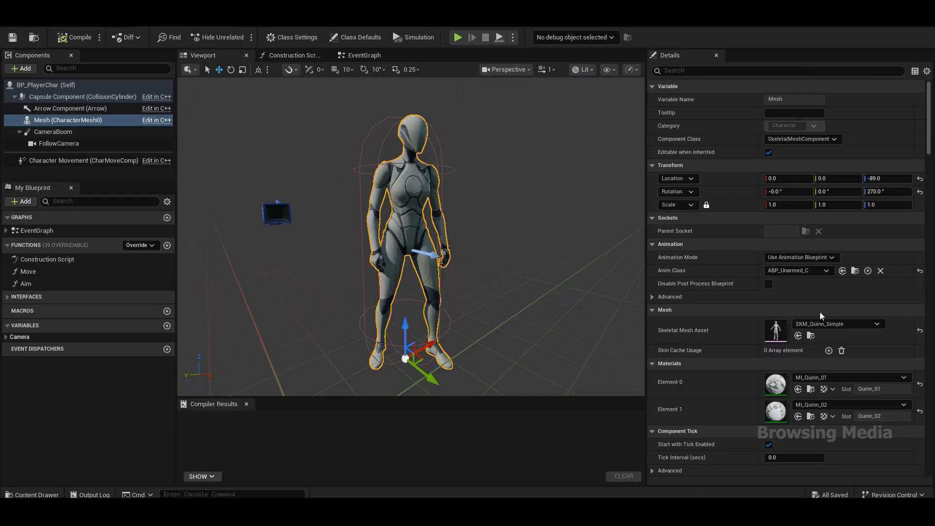
{"action": "left_click", "coordinate": [797, 335]}
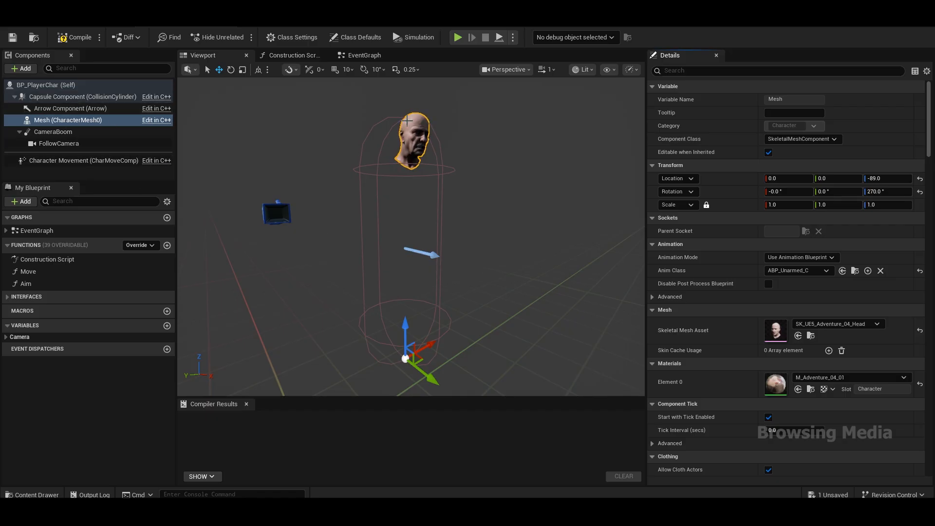
- Add a skeletal mesh component under Mesh with its default name and assign it the SK_UE5_Adventure_04_Jacket mesh
{"action": "left_click", "coordinate": [22, 68]}
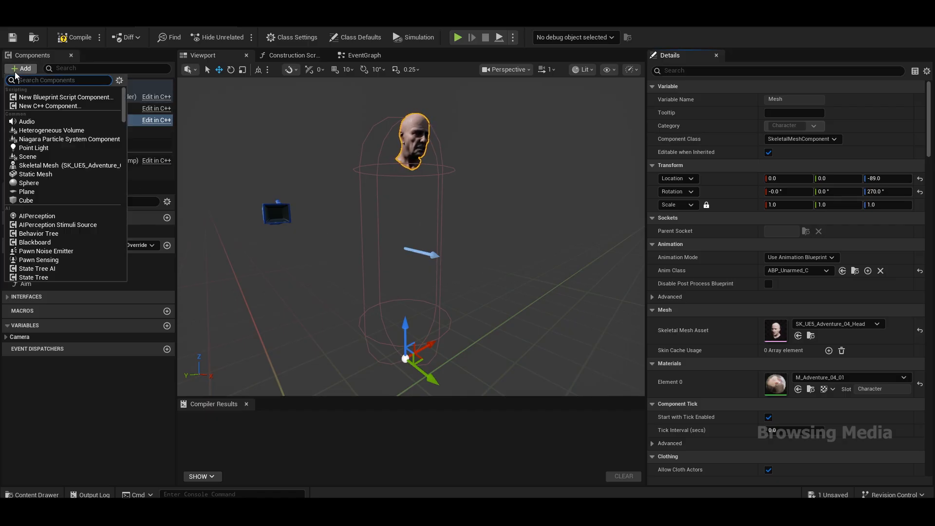
{"action": "left_click", "coordinate": [63, 165]}
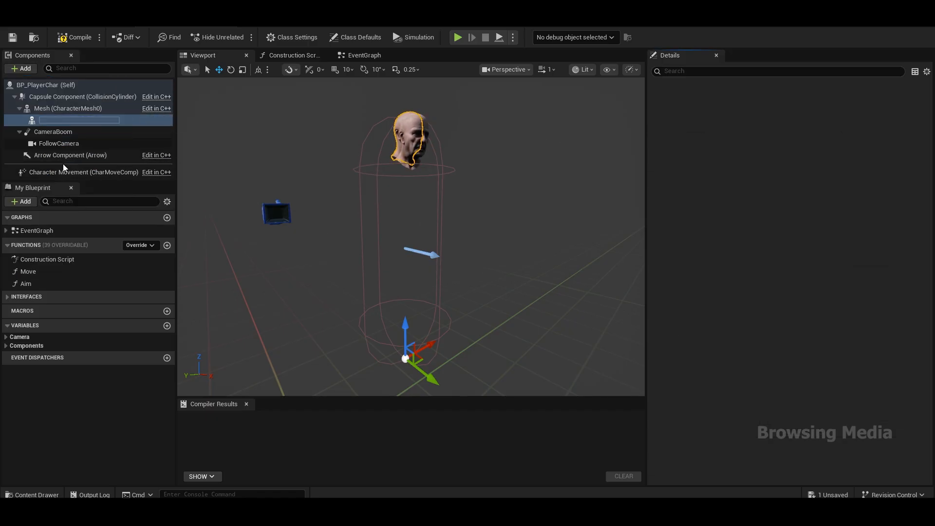
{"action": "key", "text": "Return"}
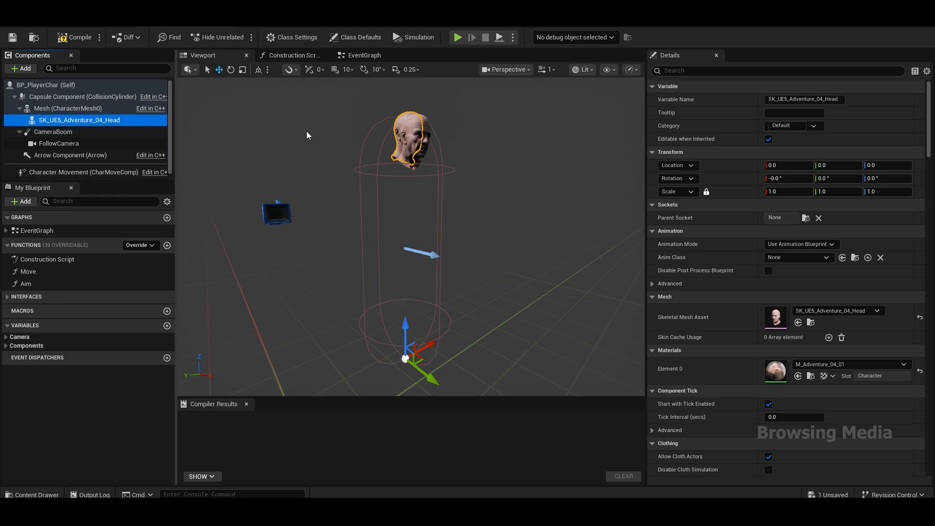
{"action": "left_click", "coordinate": [75, 19]}
{"action": "left_click", "coordinate": [406, 180]}
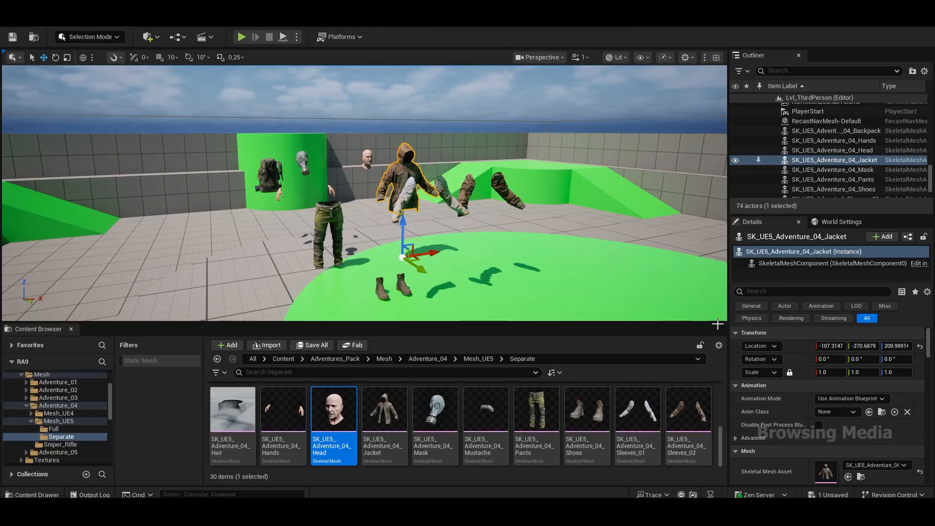
{"action": "left_click", "coordinate": [384, 411]}
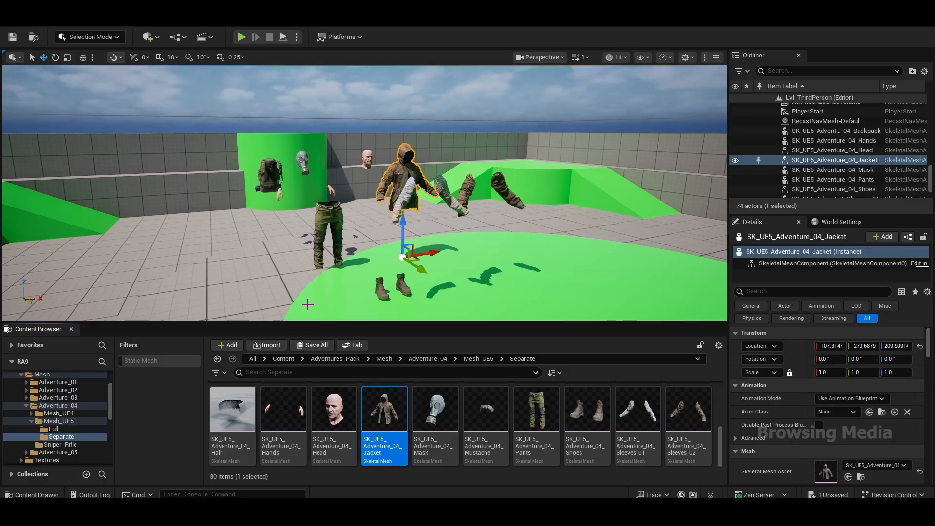
{"action": "left_click", "coordinate": [164, 25]}
{"action": "left_click", "coordinate": [798, 322]}
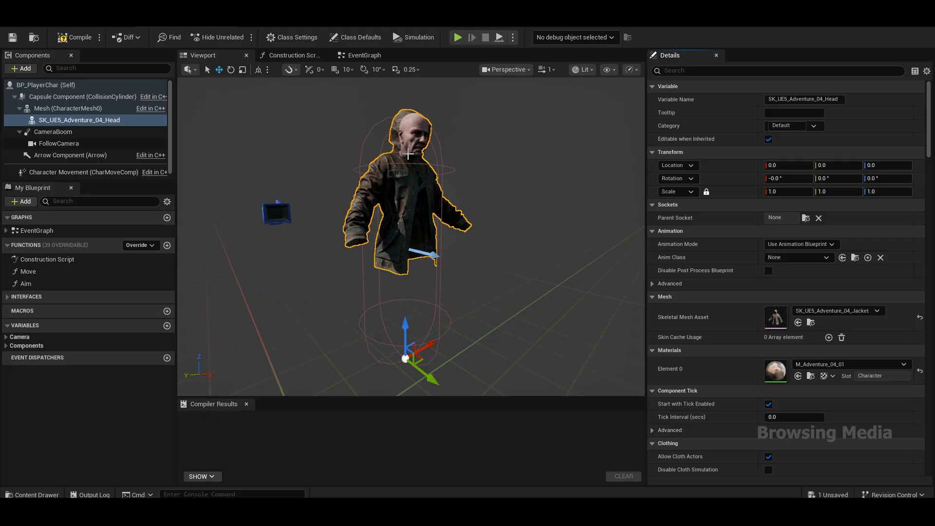
- Add another skeletal mesh component under the head component with its default name and assign it the SK_UE5_Adventure_04_Pants mesh
{"action": "left_click", "coordinate": [22, 67]}
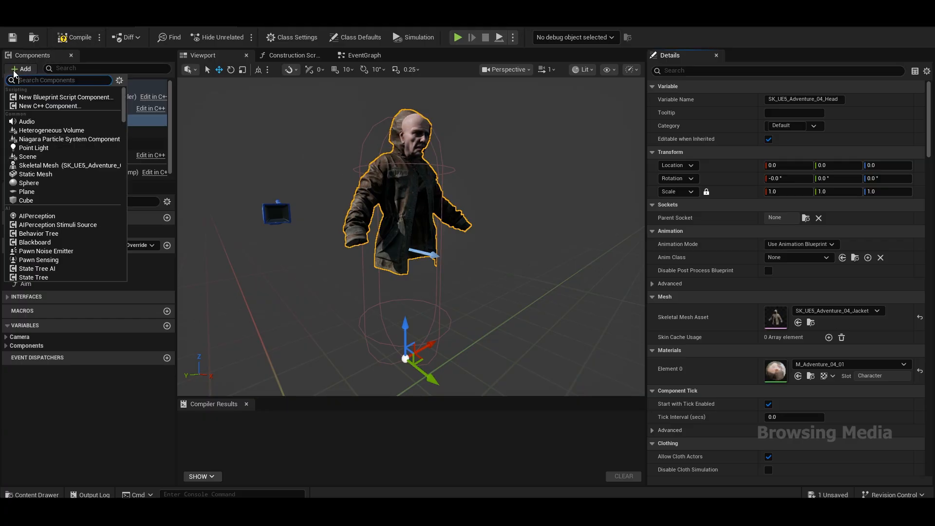
{"action": "left_click", "coordinate": [63, 165]}
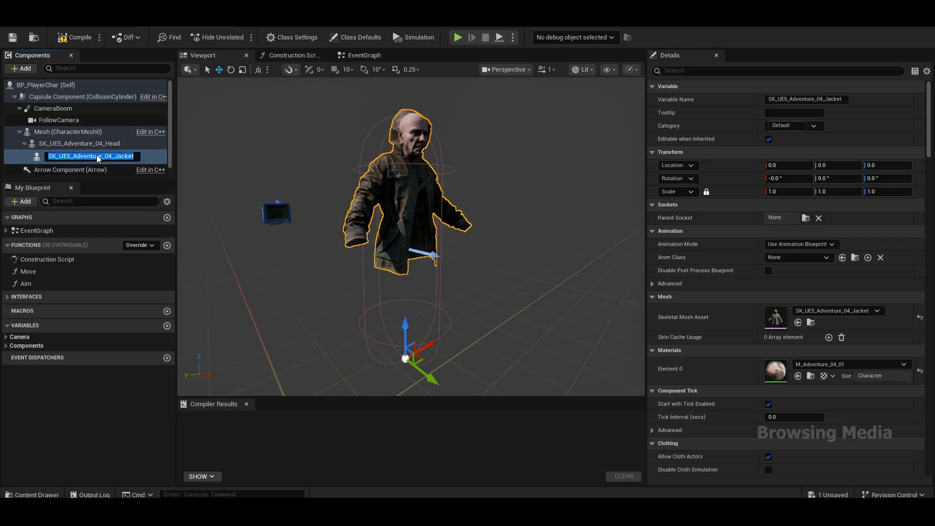
{"action": "key", "text": "Return"}
{"action": "left_click", "coordinate": [72, 25]}
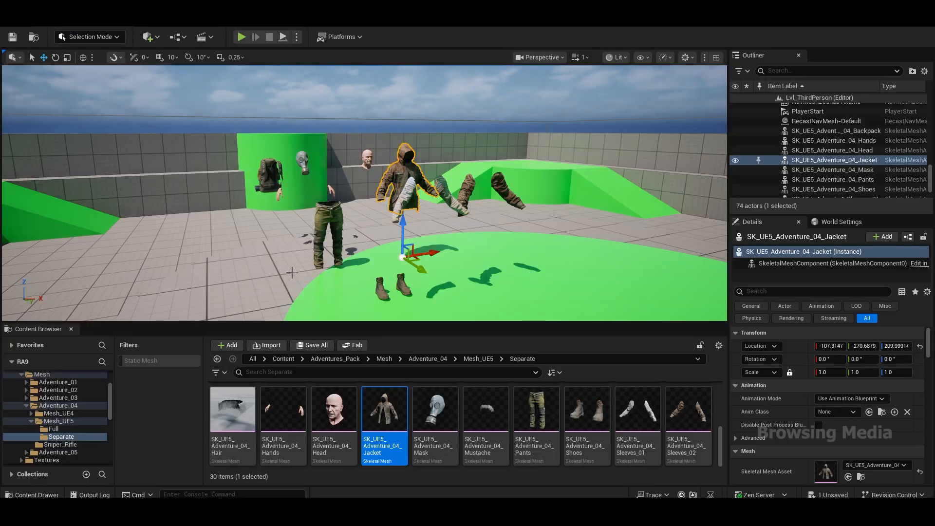
{"action": "left_click", "coordinate": [548, 426]}
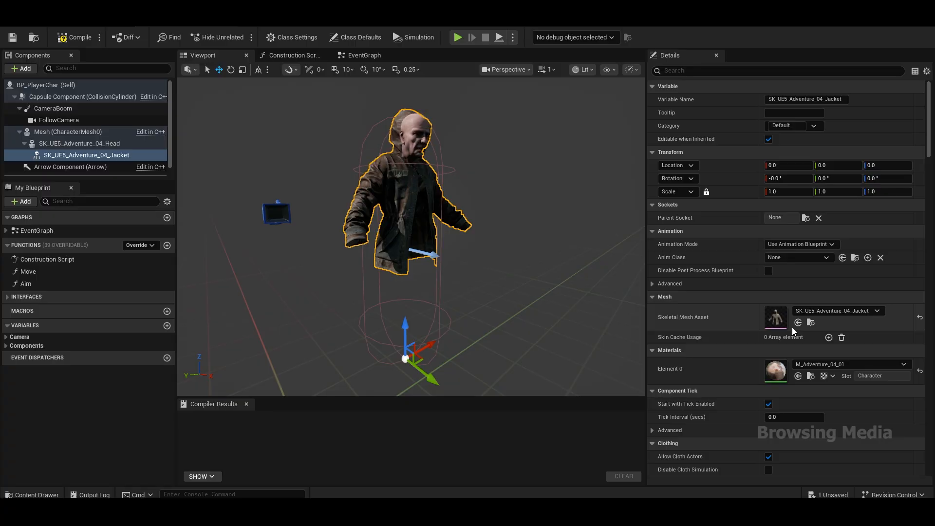
{"action": "left_click", "coordinate": [797, 323]}
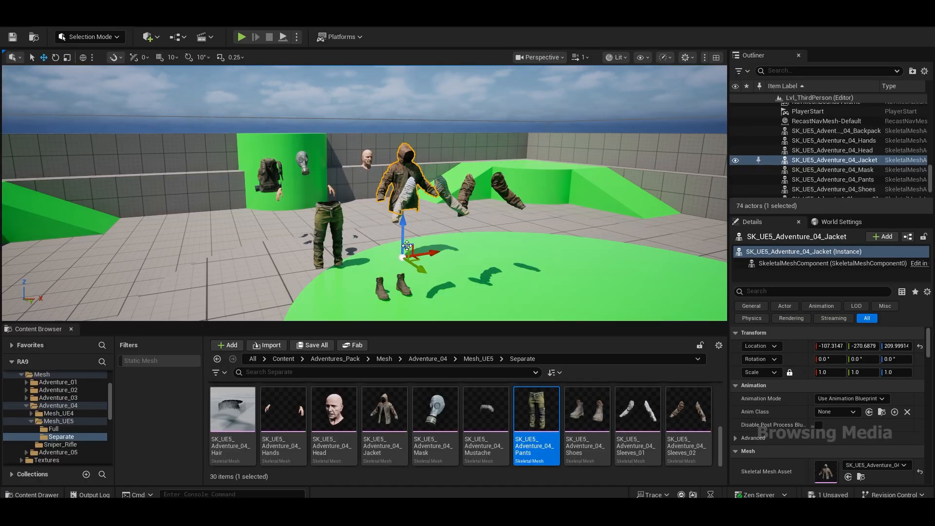
- Locate the hands actor's asset and add it as a SK_UE5_Adventure_04_Hands skeletal mesh component under the jacket component
{"action": "left_click", "coordinate": [470, 190]}
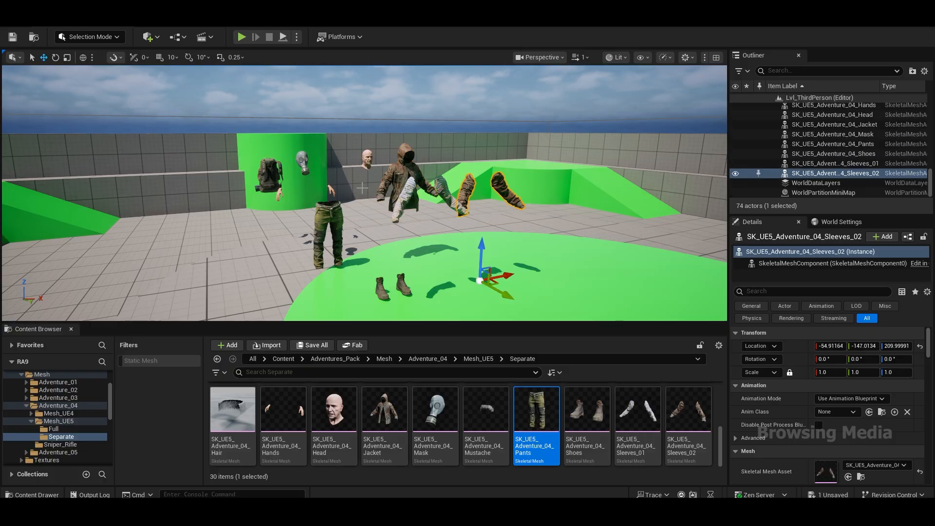
{"action": "left_click", "coordinate": [276, 184]}
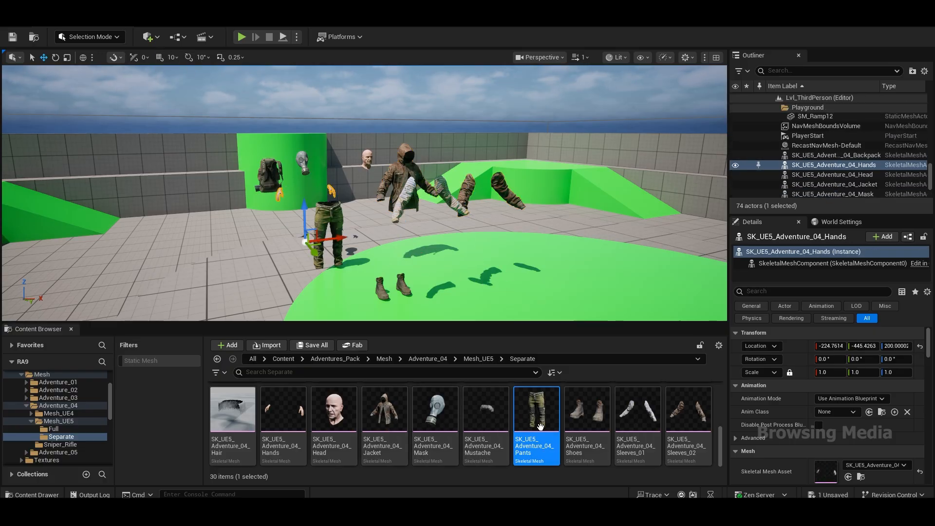
{"action": "key", "text": "ctrl+b"}
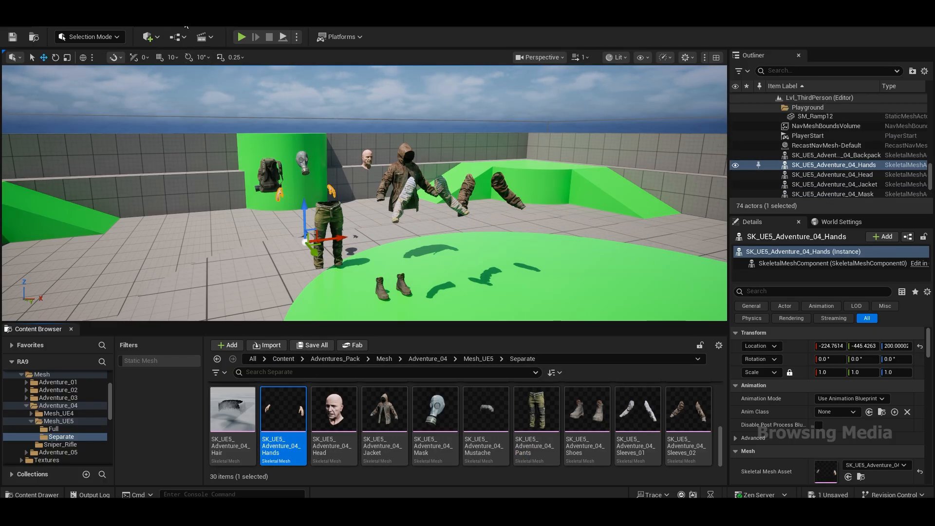
{"action": "left_click", "coordinate": [185, 26]}
{"action": "left_click", "coordinate": [119, 154]}
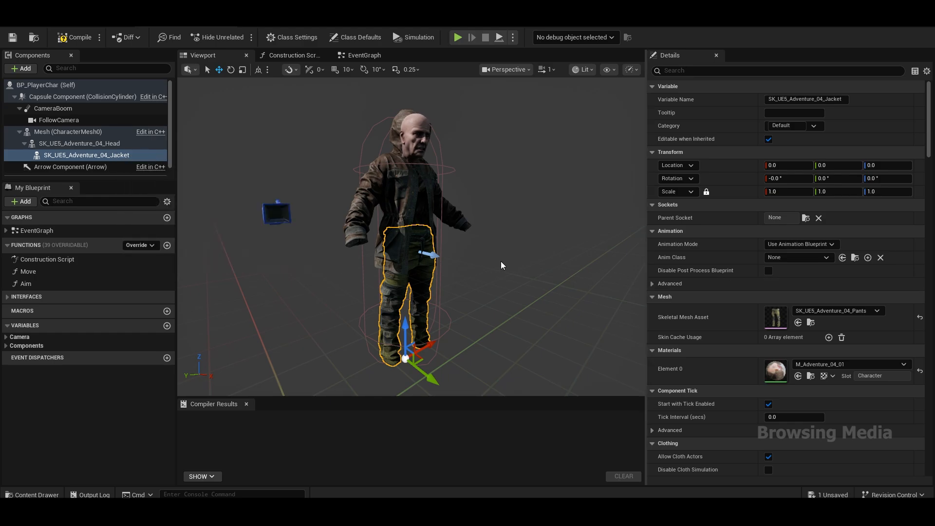
{"action": "left_click", "coordinate": [21, 68]}
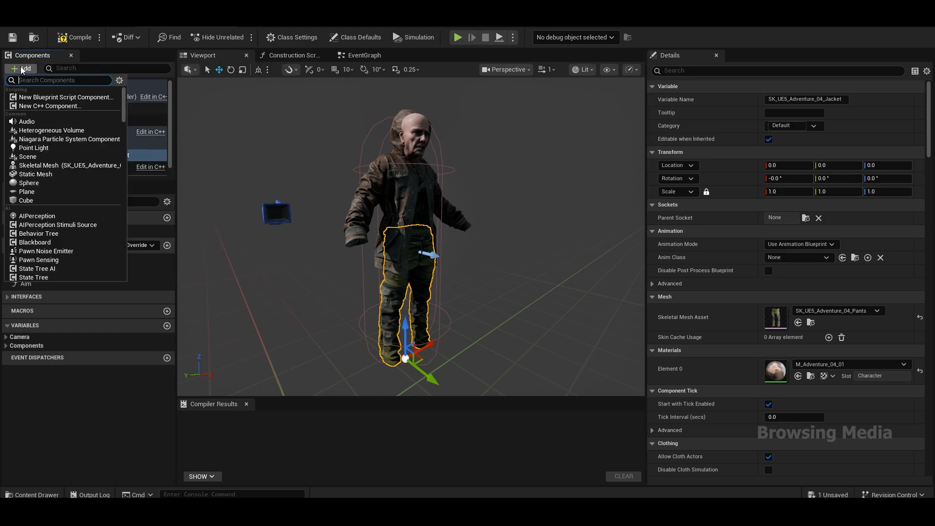
{"action": "left_click", "coordinate": [96, 165]}
{"action": "key", "text": "Return"}
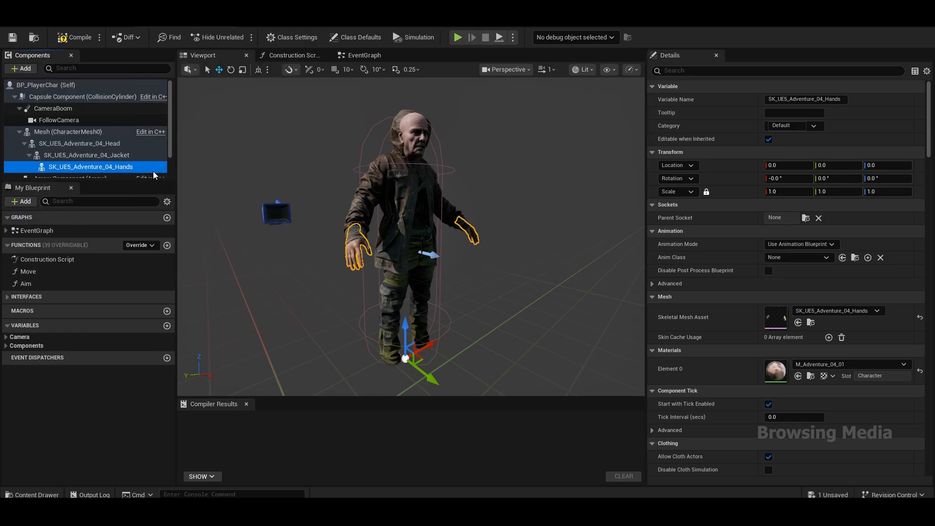
- Add the SK_UE5_Adventure_04_Shoes asset as a skeletal mesh component under the hands component
{"action": "right_click_drag", "start_coordinate": [198, 185], "coordinate": [292, 185]}
{"action": "mouse_move", "coordinate": [402, 233]}
{"action": "right_mouse_down"}
{"action": "mouse_move", "coordinate": [390, 231]}
{"action": "mouse_move", "coordinate": [438, 236]}
{"action": "mouse_move", "coordinate": [401, 233]}
{"action": "right_mouse_up"}
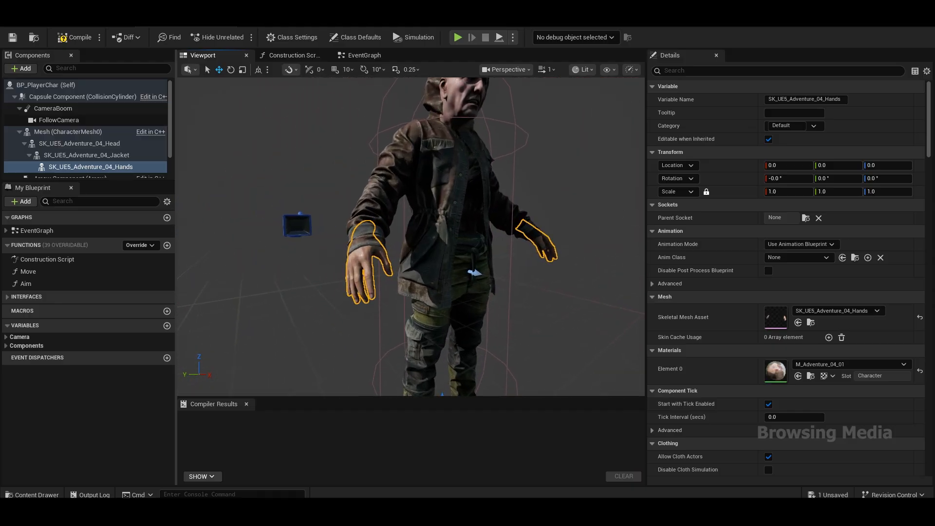
{"action": "right_click_drag", "start_coordinate": [548, 251], "coordinate": [555, 268]}
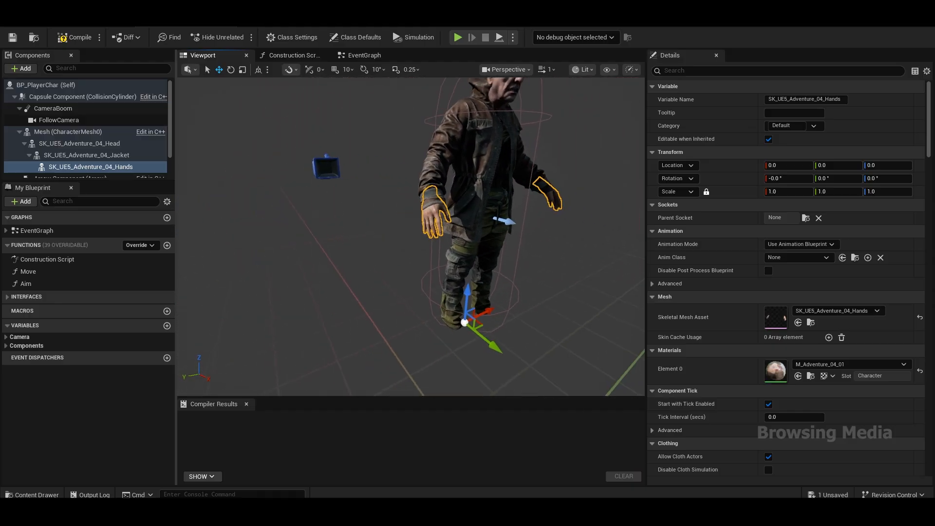
{"action": "right_click_drag", "start_coordinate": [382, 206], "coordinate": [391, 206]}
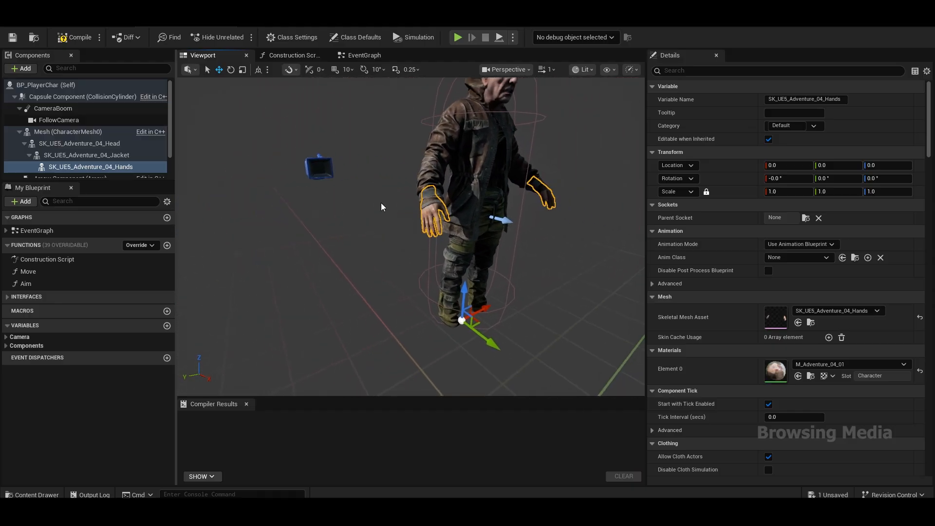
{"action": "left_click", "coordinate": [77, 23]}
{"action": "left_click", "coordinate": [595, 421]}
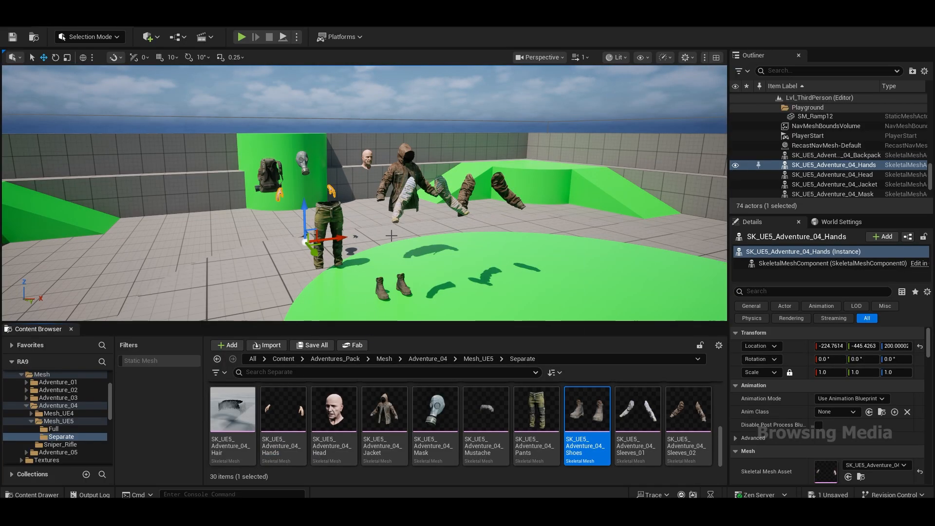
{"action": "left_click", "coordinate": [183, 28]}
{"action": "left_click", "coordinate": [22, 68]}
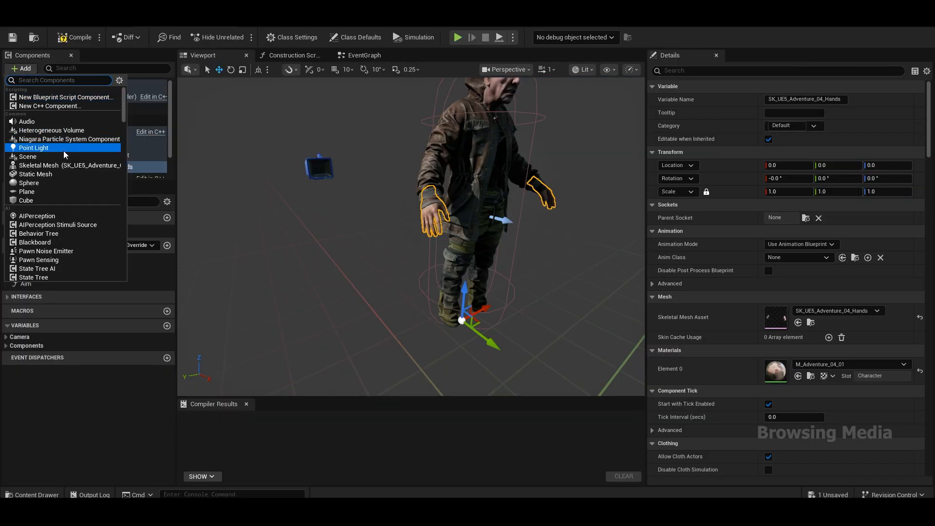
{"action": "left_click", "coordinate": [68, 166]}
{"action": "right_click_drag", "start_coordinate": [458, 281], "coordinate": [486, 230]}
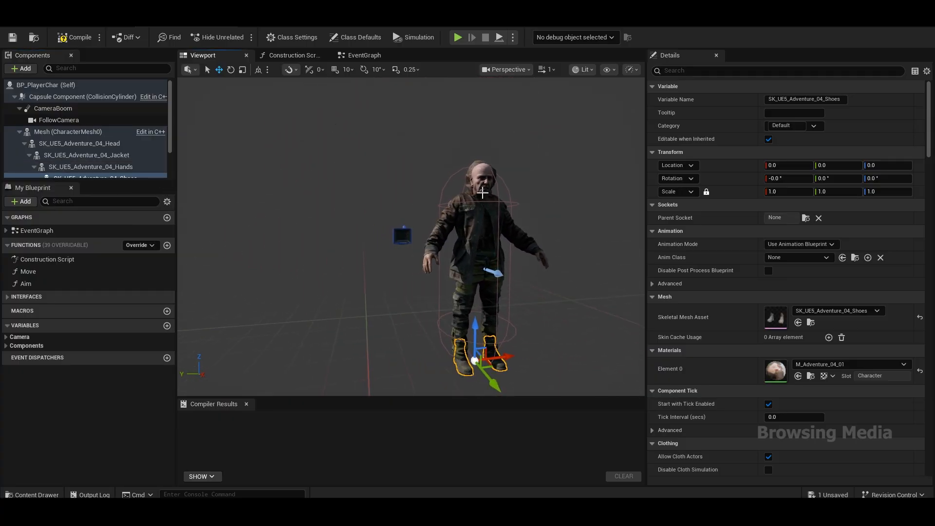
- Set the Anim Class of the SK_UE5_Adventure_04_Head and SK_UE5_Adventure_04_Jacket components to ABP_Unarmed
{"action": "left_click", "coordinate": [78, 143]}
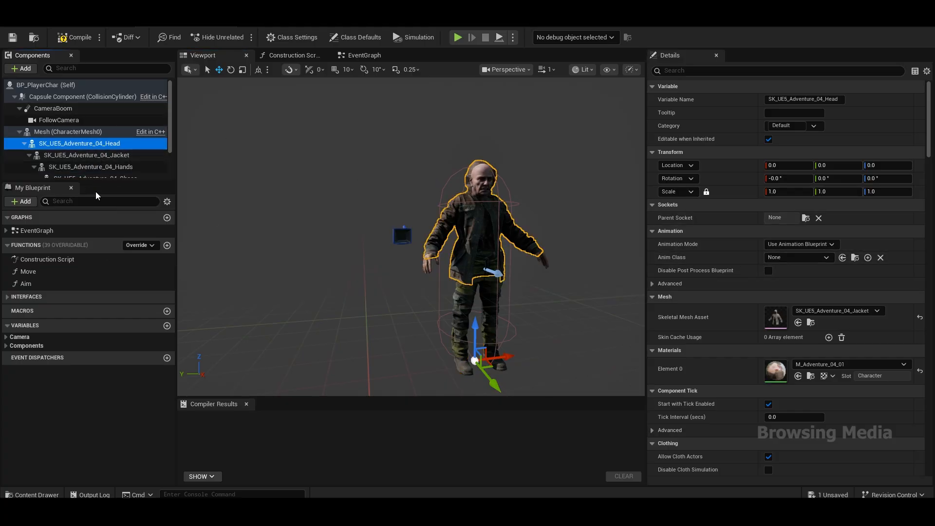
{"action": "left_click", "coordinate": [786, 257]}
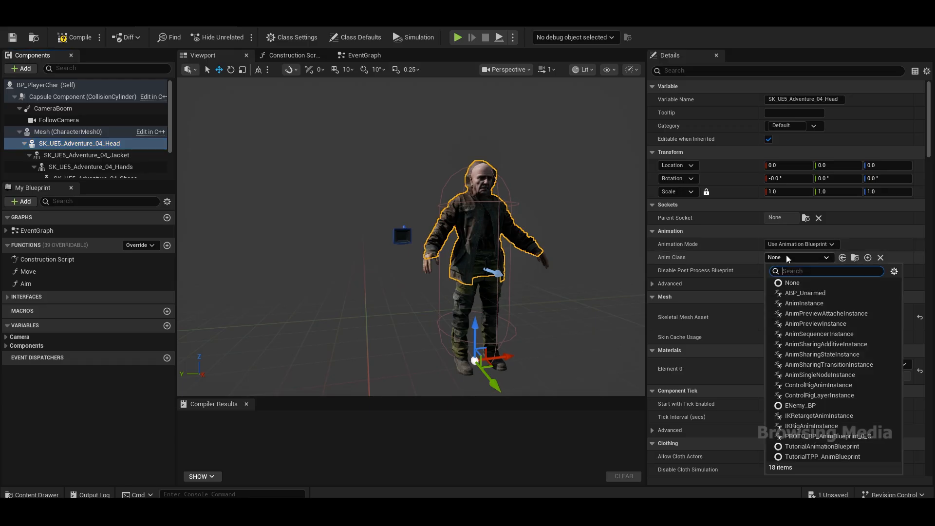
{"action": "left_click", "coordinate": [804, 291]}
{"action": "left_click", "coordinate": [124, 155]}
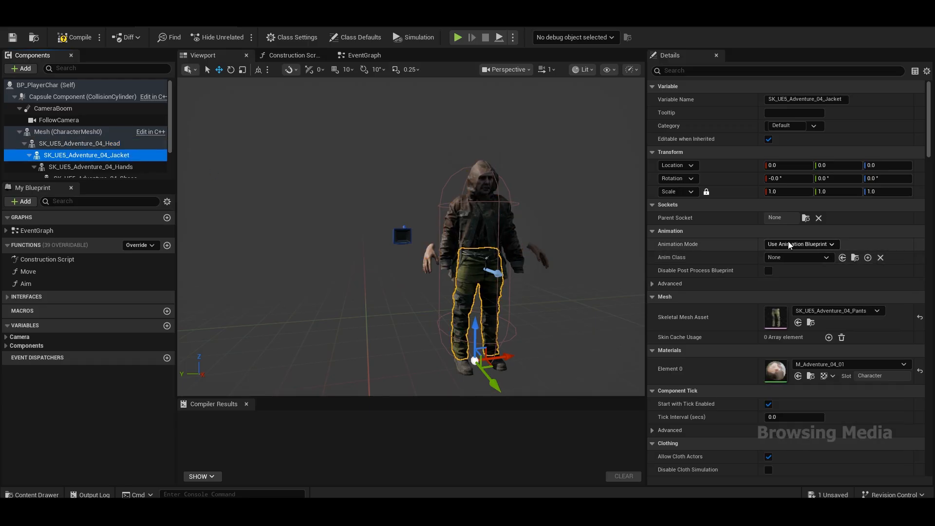
{"action": "left_click", "coordinate": [791, 258]}
{"action": "left_click", "coordinate": [799, 292]}
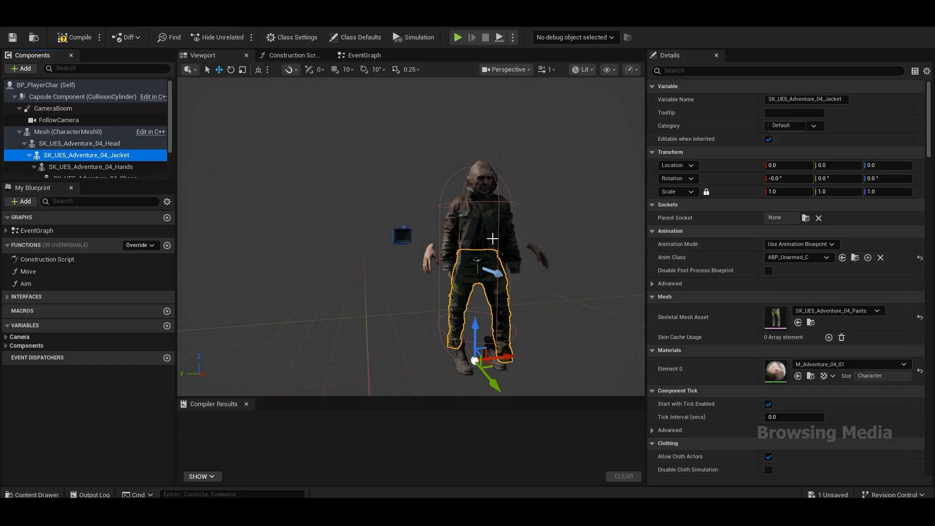
- Set the Anim Class of the SK_UE5_Adventure_04_Hands and SK_UE5_Adventure_04_Shoes components to ABP_Unarmed
{"action": "left_click", "coordinate": [136, 167]}
{"action": "left_click", "coordinate": [796, 257]}
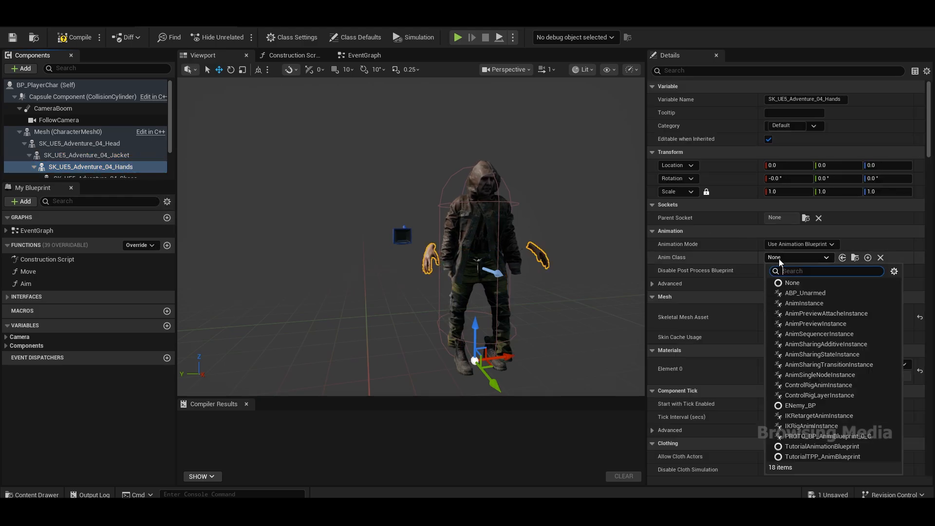
{"action": "left_click", "coordinate": [789, 293]}
{"action": "scroll", "coordinate": [125, 146], "scroll_direction": "down", "scroll_amount": 1}
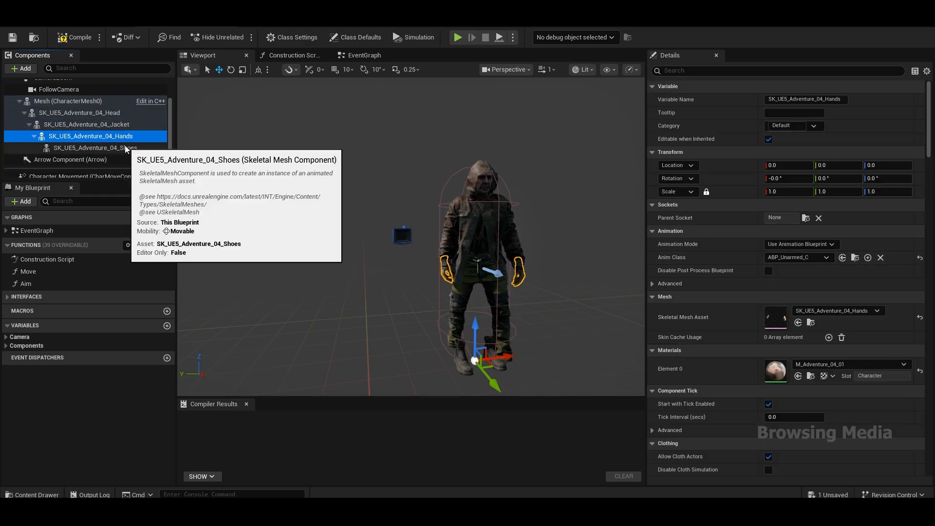
{"action": "left_click", "coordinate": [112, 147]}
{"action": "left_click", "coordinate": [811, 257]}
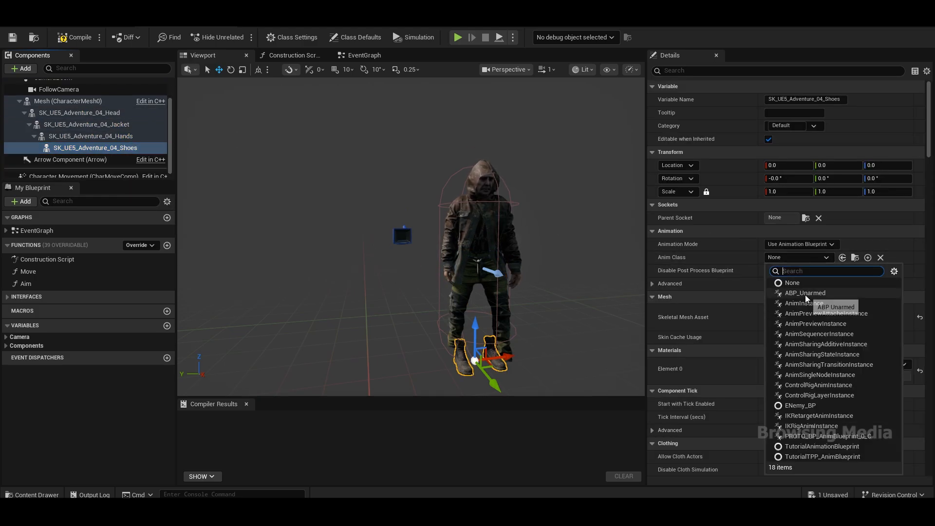
{"action": "left_click", "coordinate": [805, 294]}
{"action": "scroll", "coordinate": [553, 256], "scroll_direction": "down", "scroll_amount": 3}
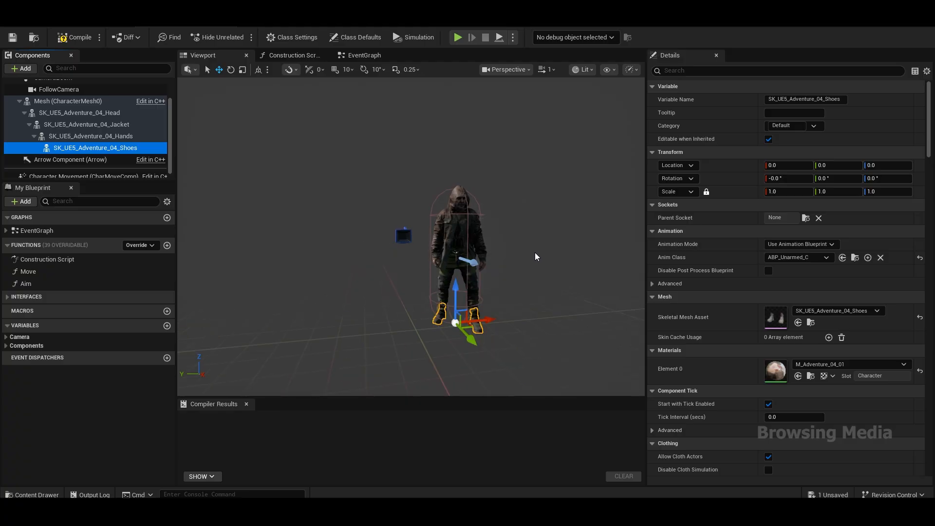
- Play the level and make the character run in several directions and jump to check how its parts animate, and stop playing
{"action": "key", "text": "w"}
{"action": "right_click_drag", "start_coordinate": [537, 257], "coordinate": [558, 259]}
{"action": "key", "text": "s"}
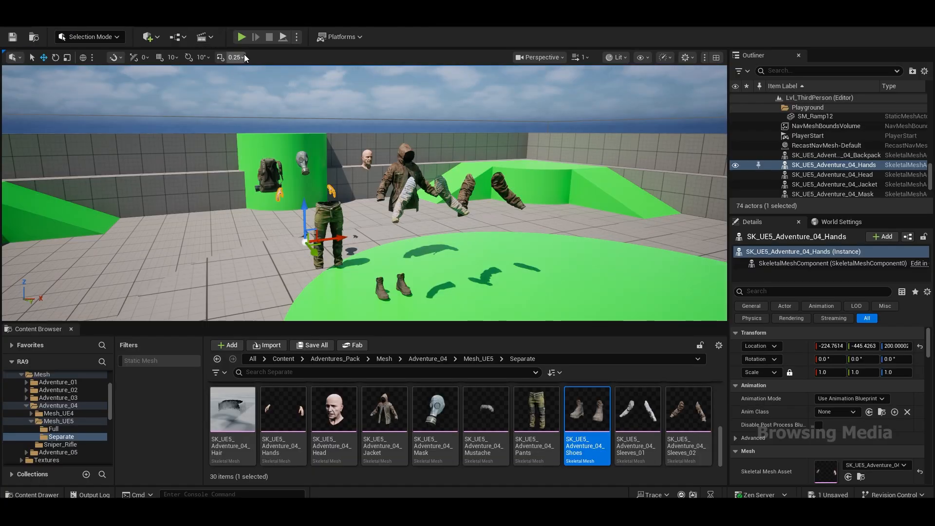
{"action": "left_click", "coordinate": [242, 38]}
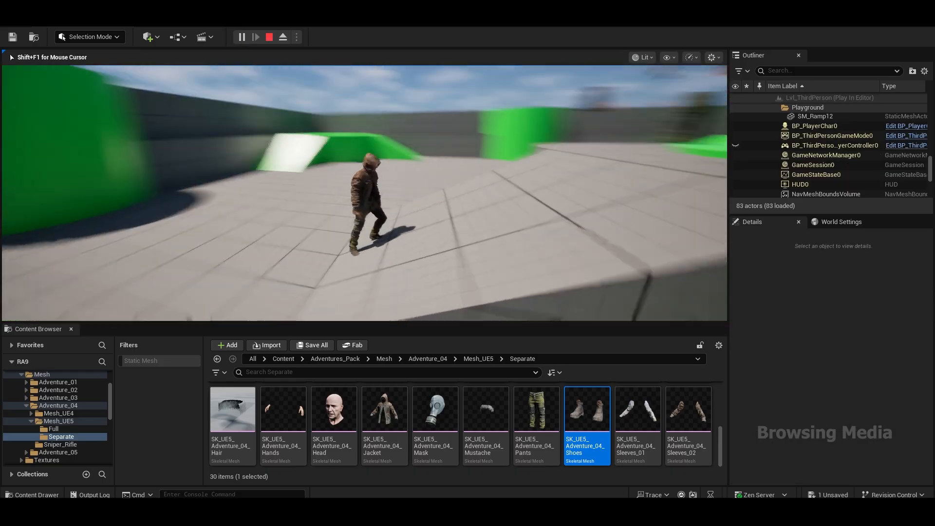
{"action": "key", "text": "w"}
{"action": "key", "text": "space"}
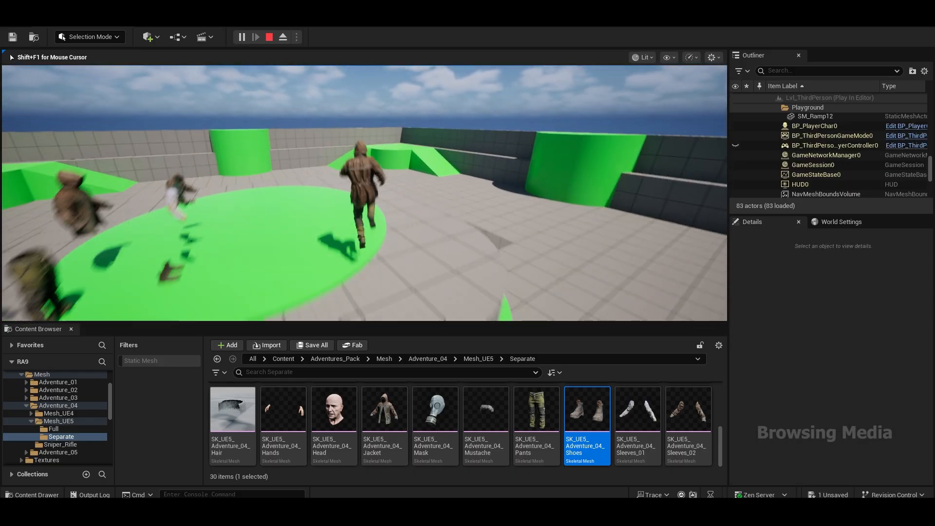
{"action": "key", "text": "s"}
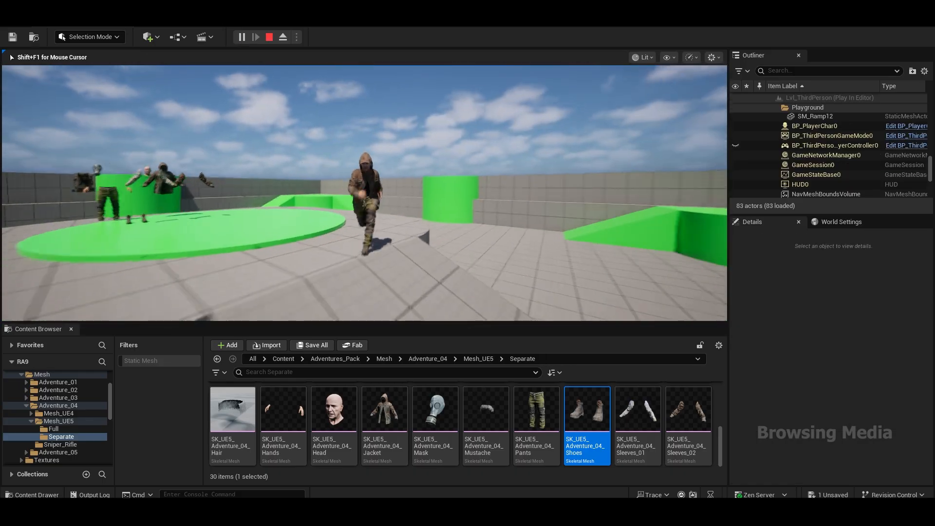
{"action": "key", "text": "d"}
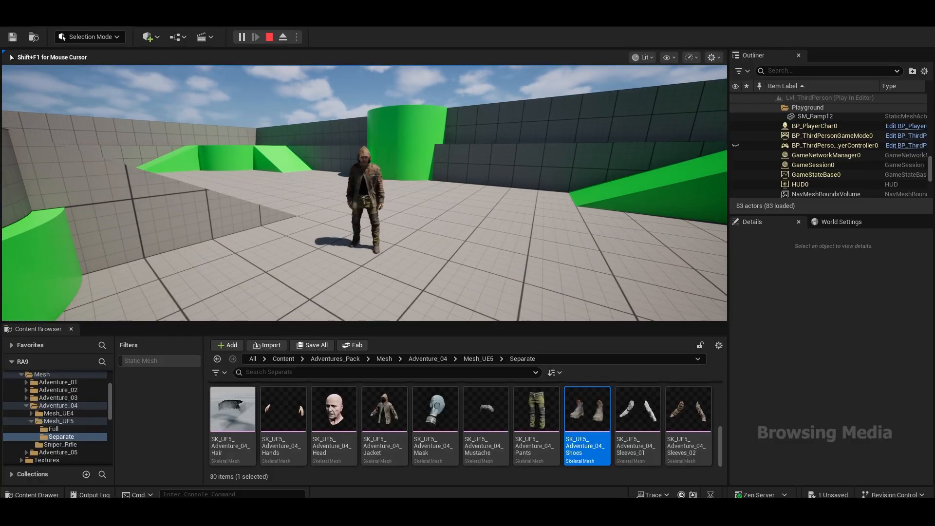
{"action": "key", "text": "Escape"}
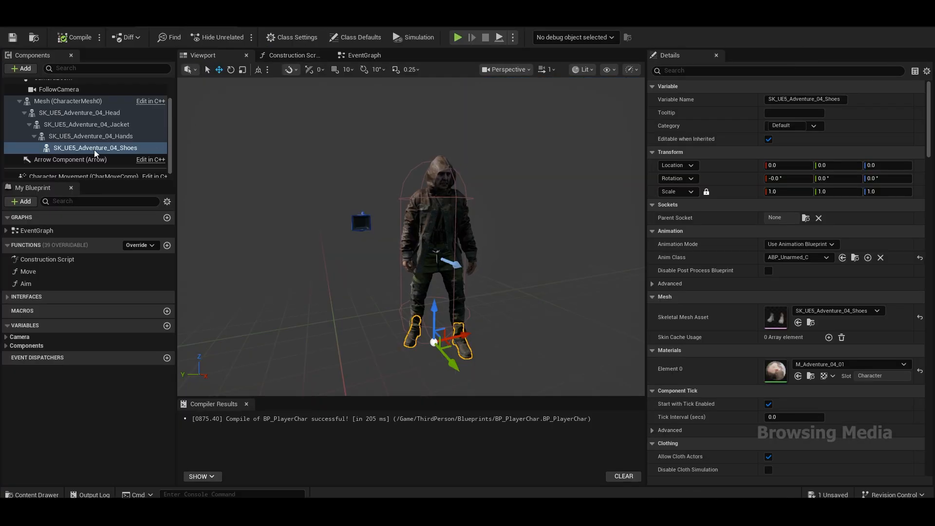
- Clear the Anim Class of the SK_UE5_Adventure_04 Head, Jacket, Hands and Shoes components
{"action": "left_click", "coordinate": [117, 137]}
{"action": "left_click", "coordinate": [119, 125]}
{"action": "left_click", "coordinate": [118, 115]}
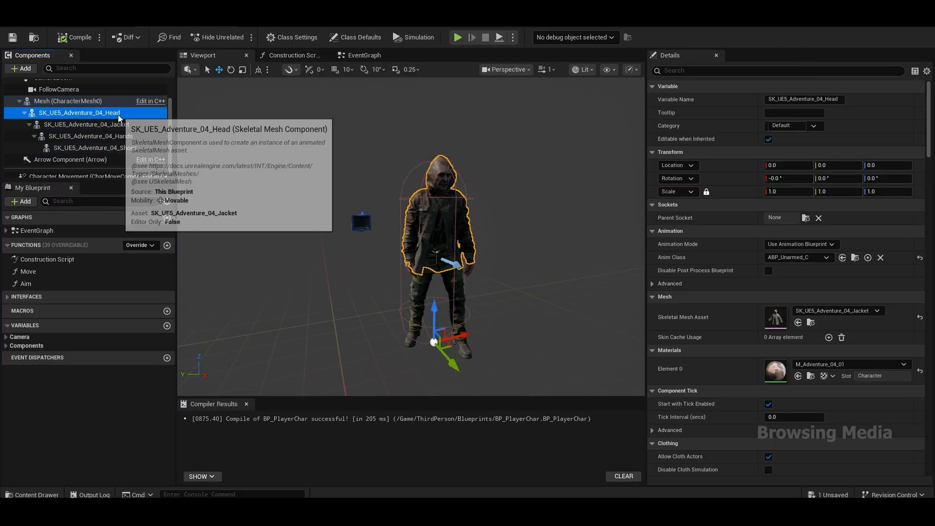
{"action": "left_click", "coordinate": [123, 126]}
{"action": "left_click", "coordinate": [122, 114]}
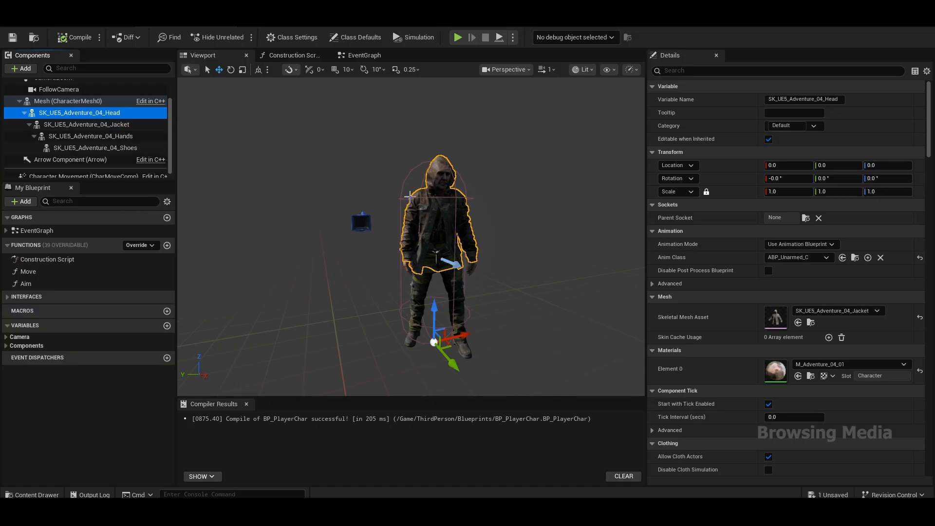
{"action": "left_click", "coordinate": [881, 258]}
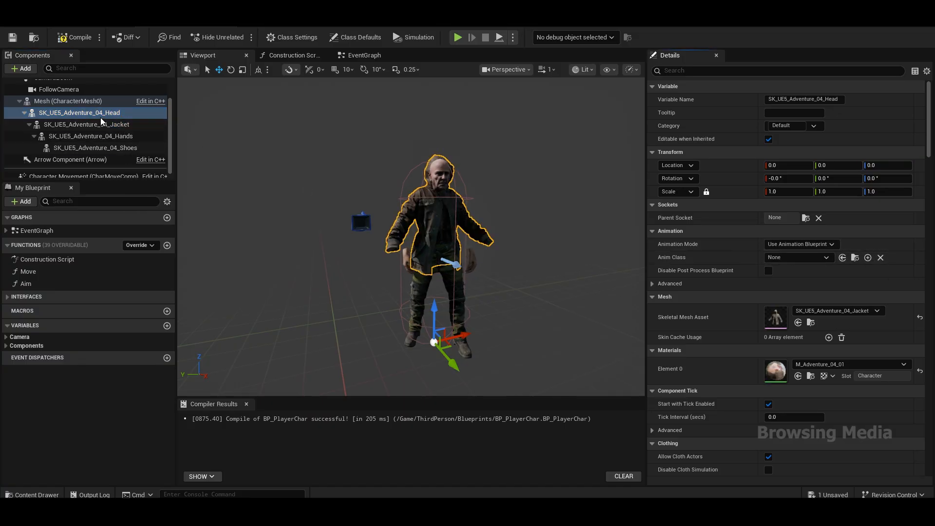
{"action": "left_click", "coordinate": [103, 125]}
{"action": "left_click", "coordinate": [881, 258]}
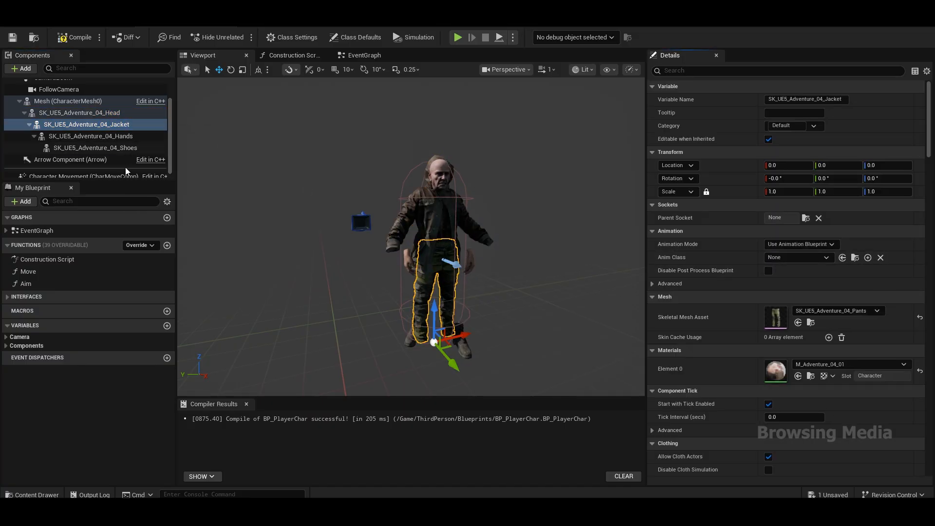
{"action": "left_click", "coordinate": [90, 136]}
{"action": "left_click", "coordinate": [880, 258]}
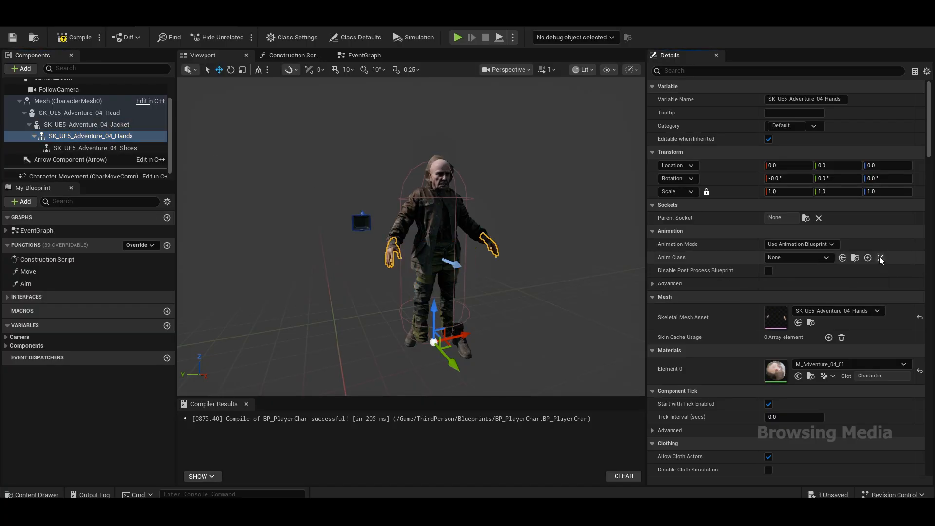
{"action": "left_click", "coordinate": [129, 148]}
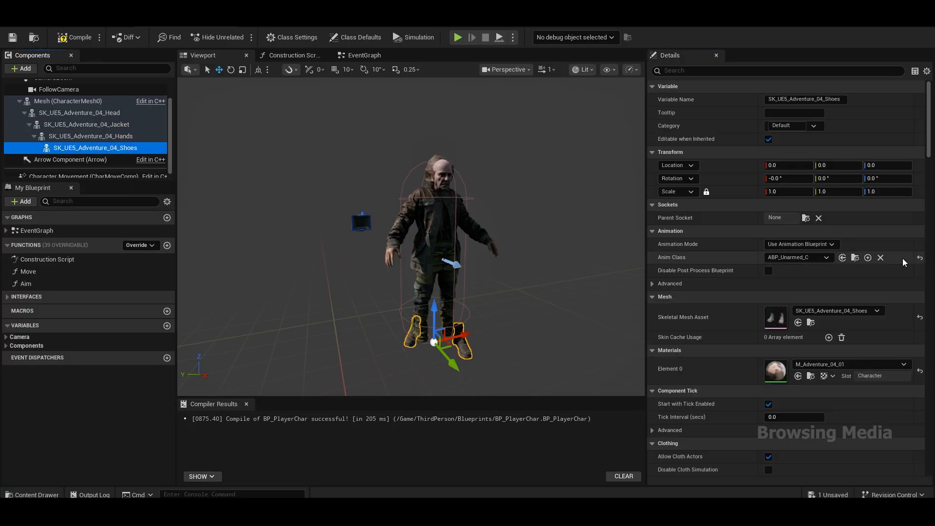
{"action": "left_click", "coordinate": [880, 257]}
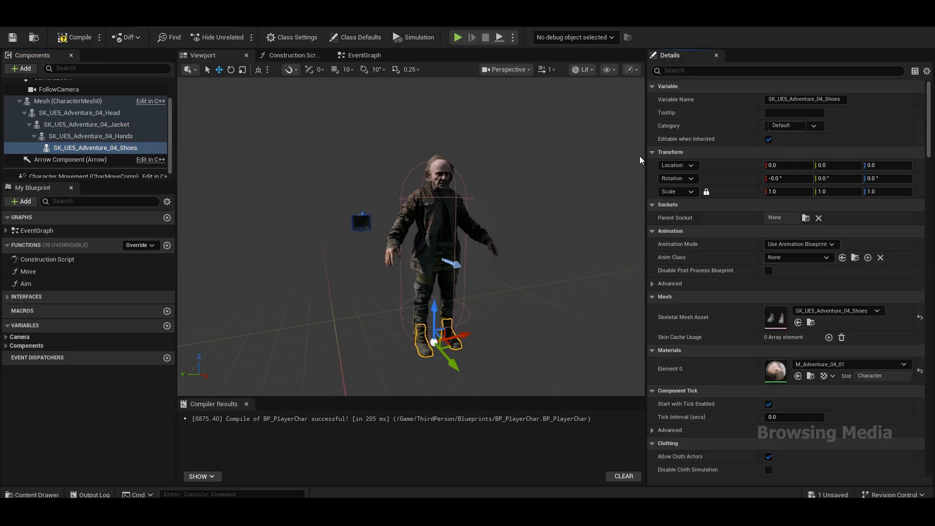
- In the Construction Script, add a reference to the Mesh component and a Set Leader Pose Component node from it
{"action": "left_click", "coordinate": [62, 100]}
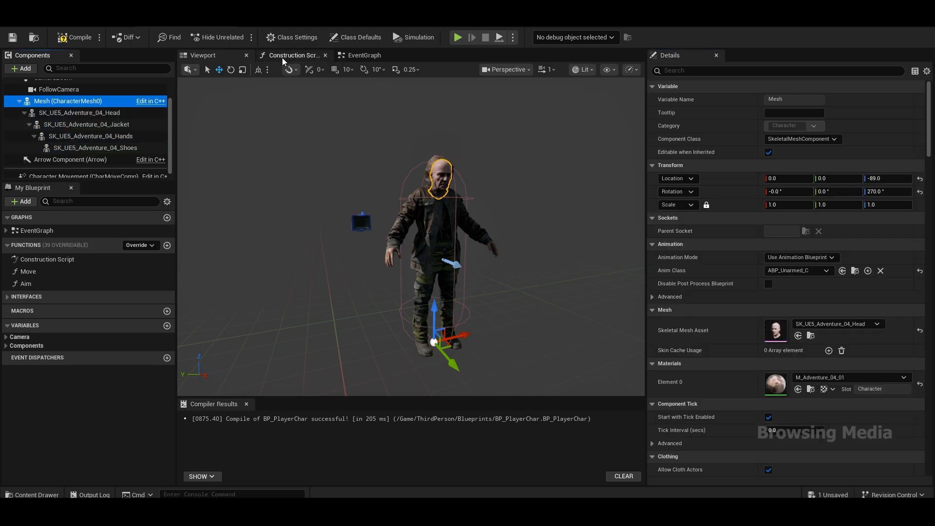
{"action": "left_click", "coordinate": [288, 55]}
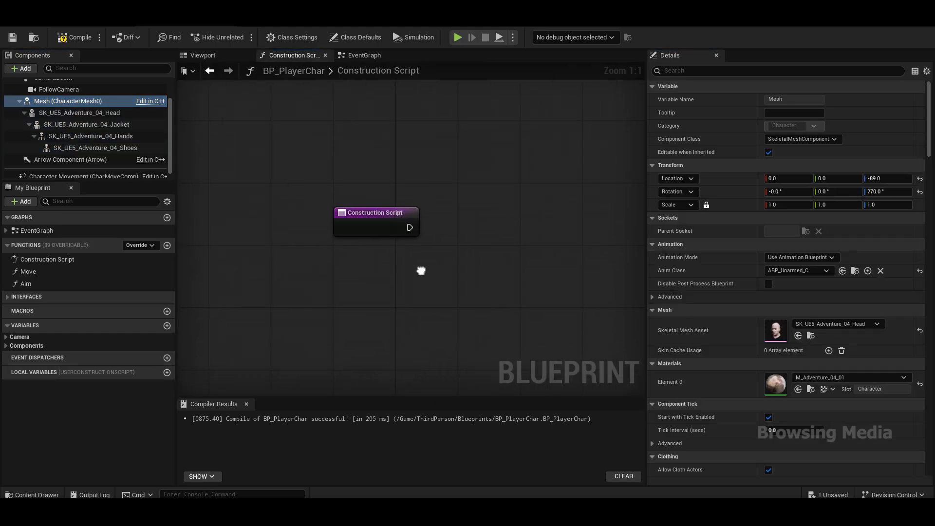
{"action": "right_click_drag", "start_coordinate": [421, 270], "coordinate": [399, 249]}
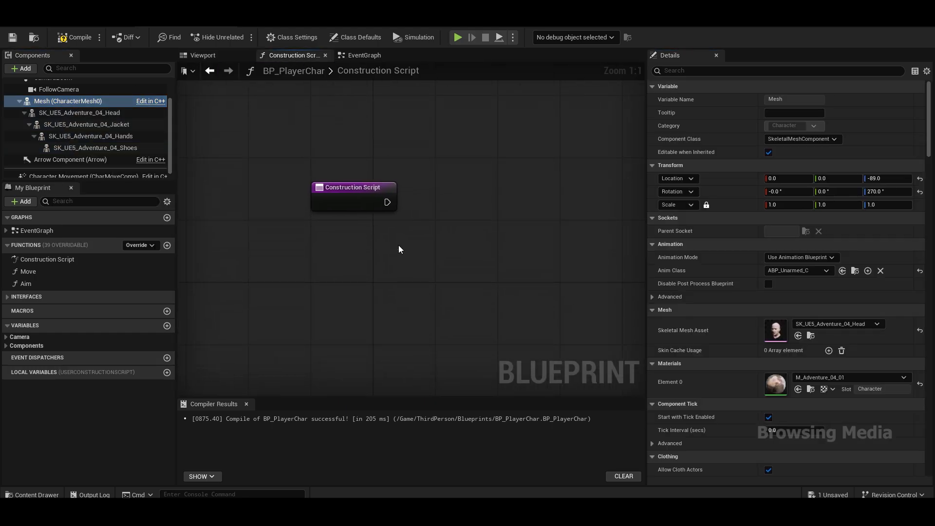
{"action": "left_click_drag", "start_coordinate": [87, 101], "coordinate": [515, 247]}
{"action": "type", "text": "set lea"}
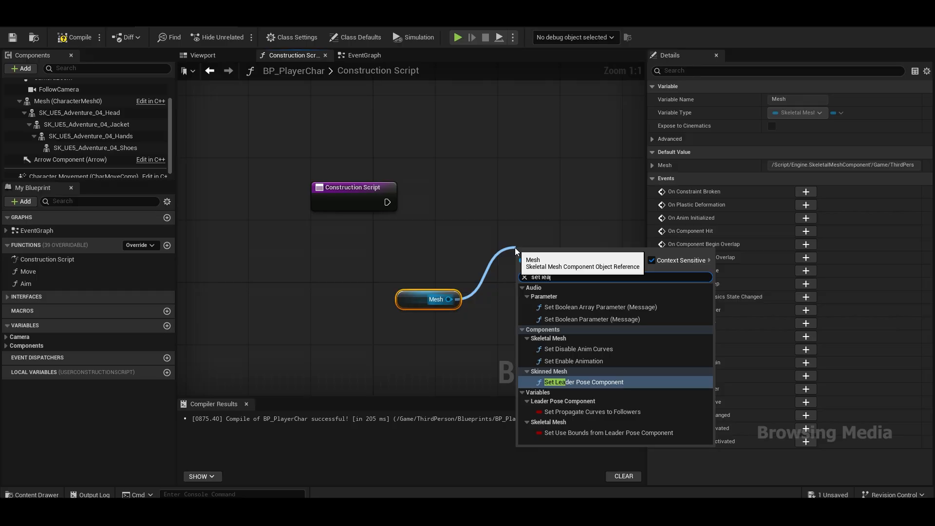
{"action": "key", "text": "Return"}
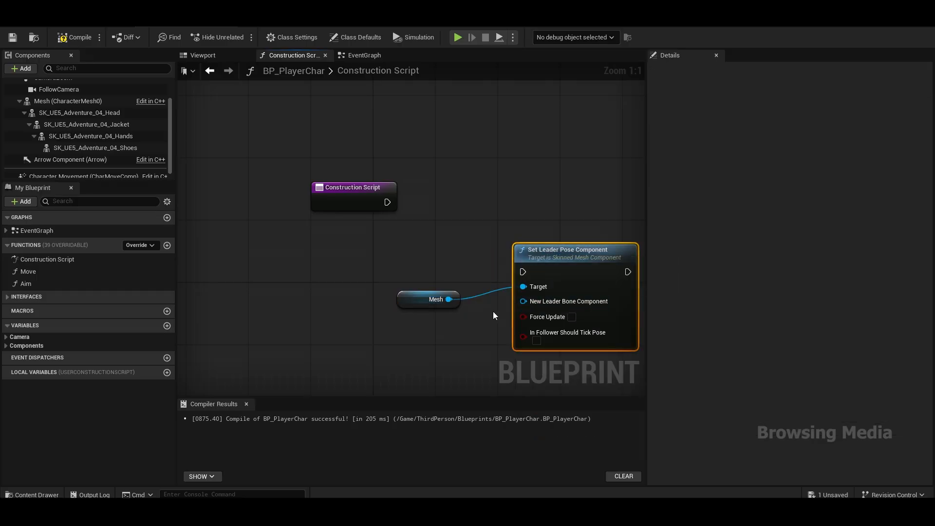
- Connect Mesh to New Leader Bone Component, disconnect it from Target, and reposition the Set Leader Pose Component node
{"action": "left_click_drag", "start_coordinate": [428, 299], "coordinate": [522, 300]}
{"action": "left_click", "coordinate": [499, 291]}
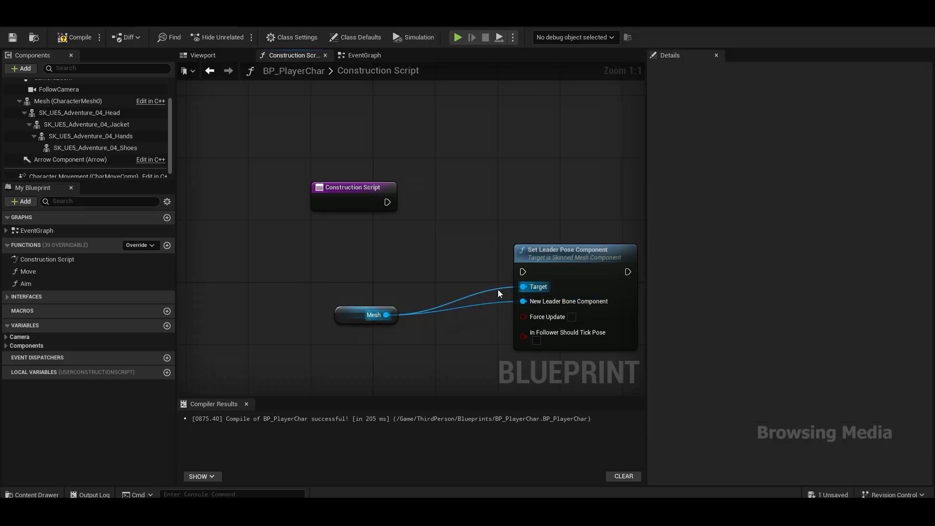
{"action": "left_click", "coordinate": [497, 289], "text": "alt"}
{"action": "left_click_drag", "start_coordinate": [542, 259], "coordinate": [522, 205]}
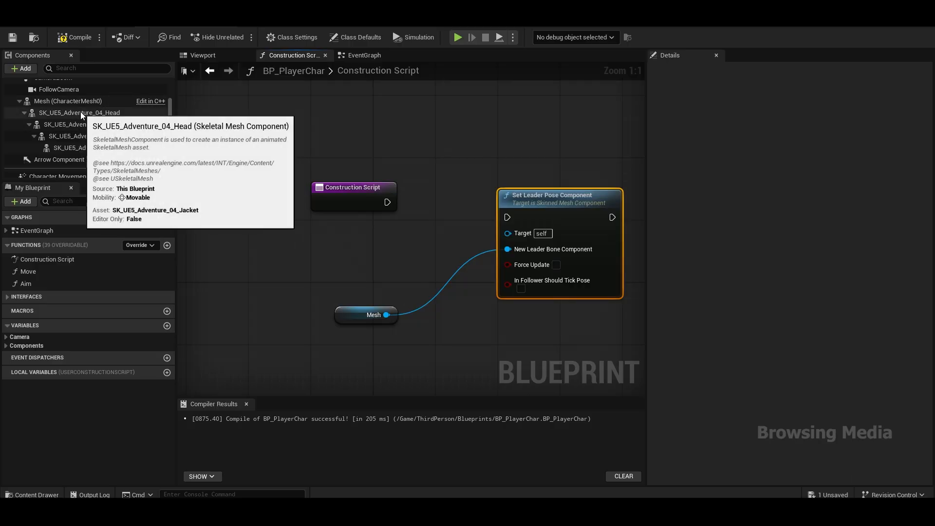
- Add references to the Head, Jacket, Hands and Shoes components and arrange them below the Construction Script node
{"action": "left_click_drag", "start_coordinate": [81, 112], "coordinate": [193, 203]}
{"action": "left_click_drag", "start_coordinate": [257, 237], "coordinate": [256, 237]}
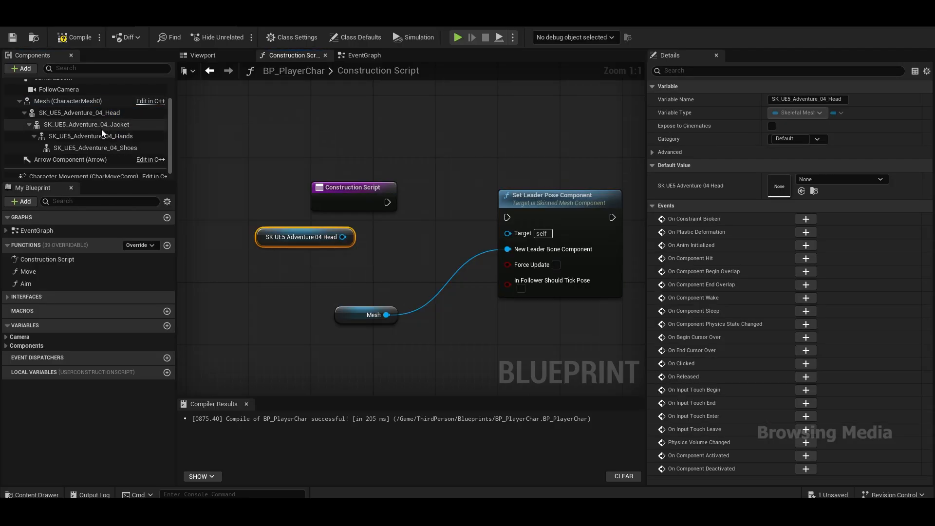
{"action": "left_click_drag", "start_coordinate": [100, 124], "coordinate": [211, 266]}
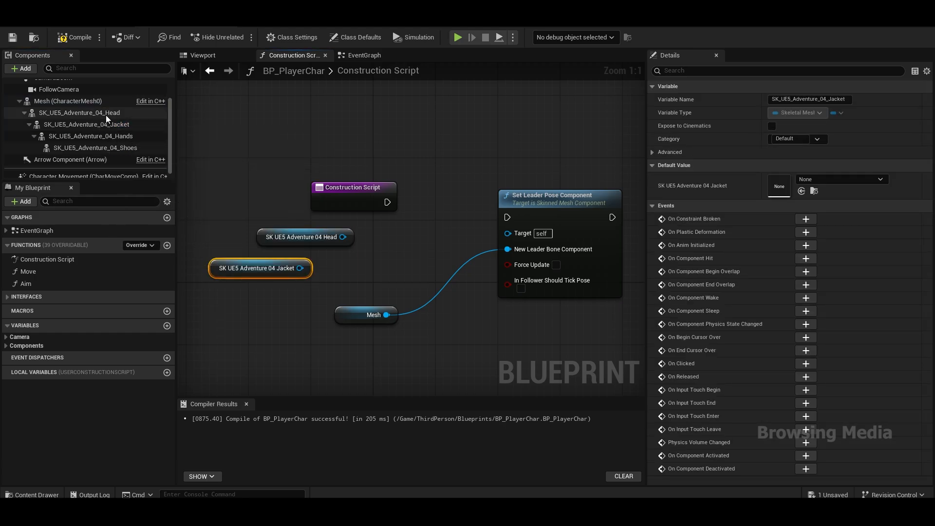
{"action": "left_click_drag", "start_coordinate": [111, 135], "coordinate": [219, 294]}
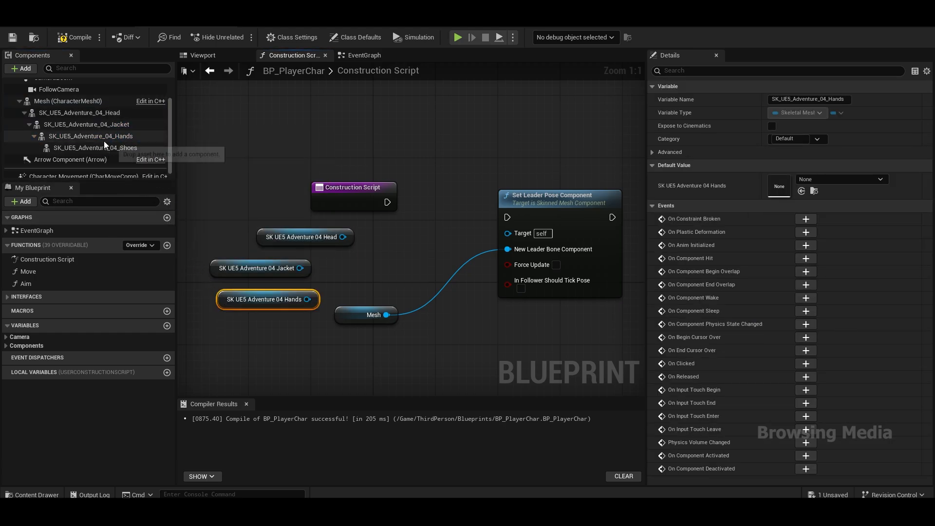
{"action": "left_click_drag", "start_coordinate": [104, 147], "coordinate": [228, 331]}
{"action": "left_click_drag", "start_coordinate": [323, 194], "coordinate": [268, 139]}
{"action": "left_click_drag", "start_coordinate": [212, 207], "coordinate": [264, 334]}
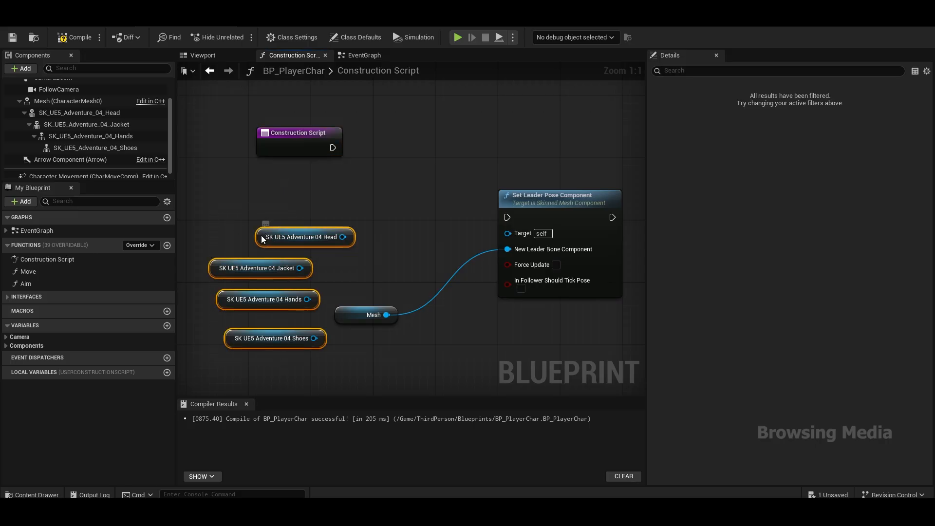
{"action": "left_click_drag", "start_coordinate": [261, 239], "coordinate": [270, 175]}
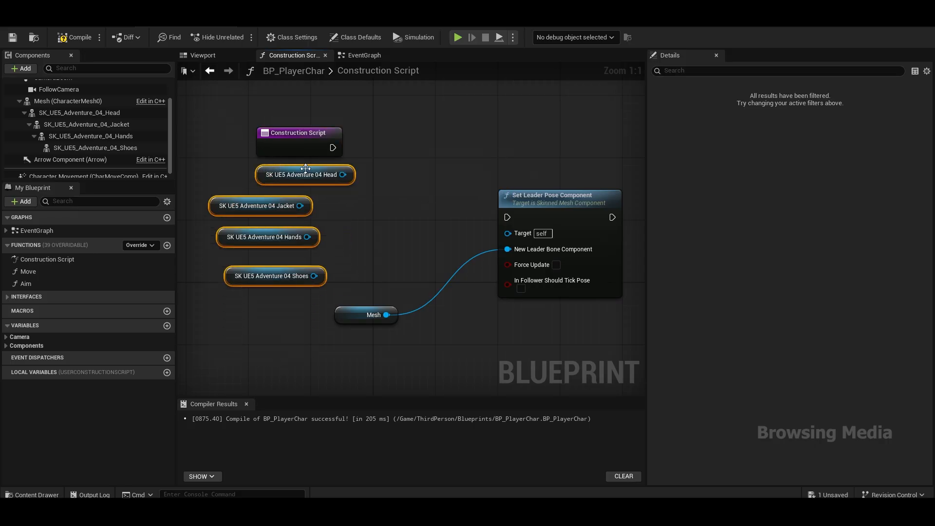
- Connect the Construction Script execution to Set Leader Pose Component and all four body part references to its Target
{"action": "left_click_drag", "start_coordinate": [333, 147], "coordinate": [521, 162]}
{"action": "left_click_drag", "start_coordinate": [343, 174], "coordinate": [499, 185]}
{"action": "left_click_drag", "start_coordinate": [300, 205], "coordinate": [499, 185]}
{"action": "left_click_drag", "start_coordinate": [308, 237], "coordinate": [499, 185]}
{"action": "left_click_drag", "start_coordinate": [314, 276], "coordinate": [500, 185]}
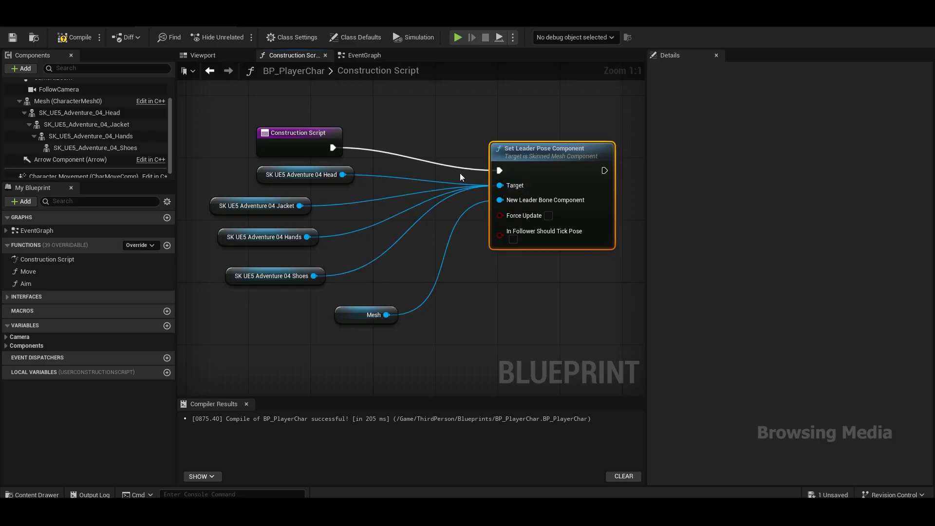
- Compile BP_PlayerChar and check the assembled character's pose in the viewport
{"action": "left_click", "coordinate": [92, 45]}
{"action": "left_click", "coordinate": [202, 56]}
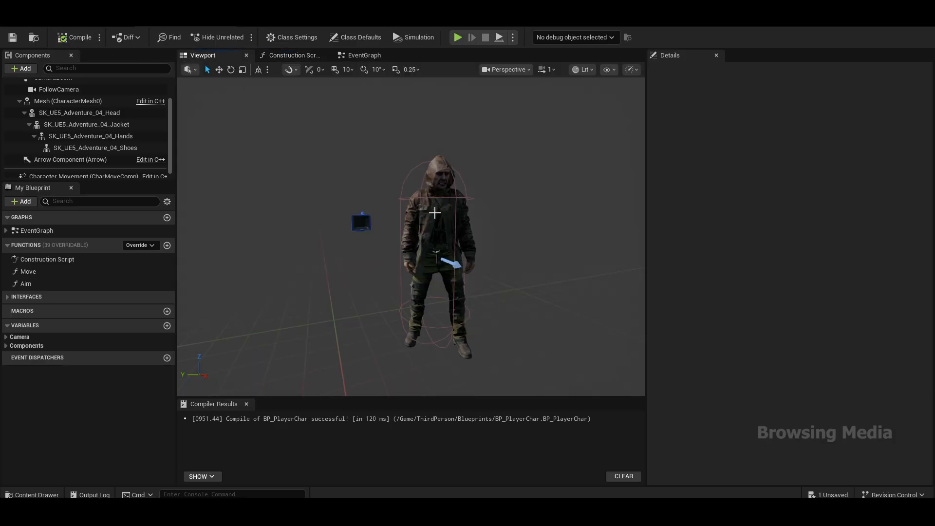
{"action": "right_click_drag", "start_coordinate": [370, 214], "coordinate": [382, 214]}
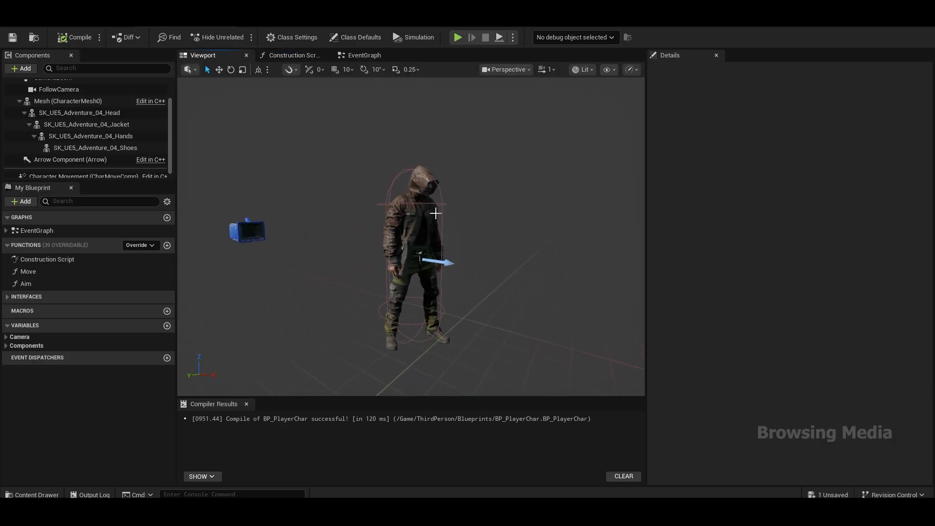
{"action": "left_click", "coordinate": [298, 56]}
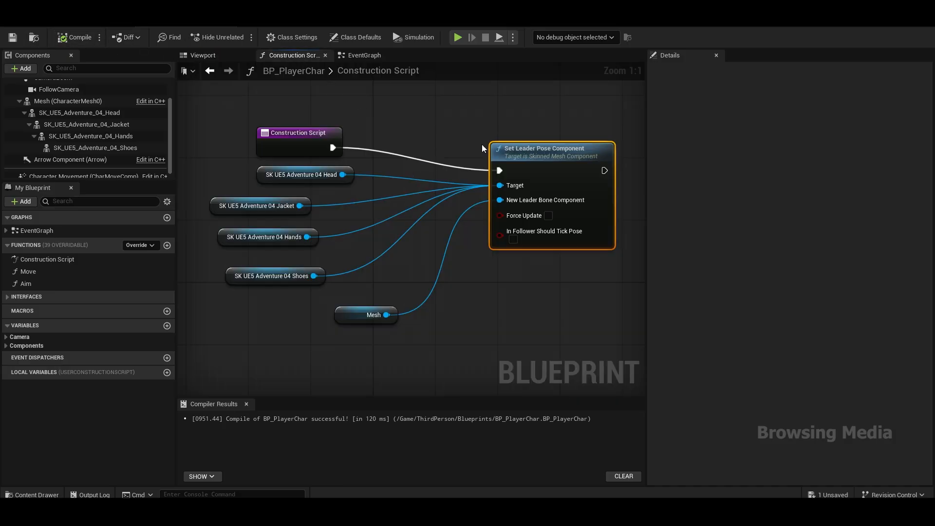
{"action": "left_click", "coordinate": [84, 35]}
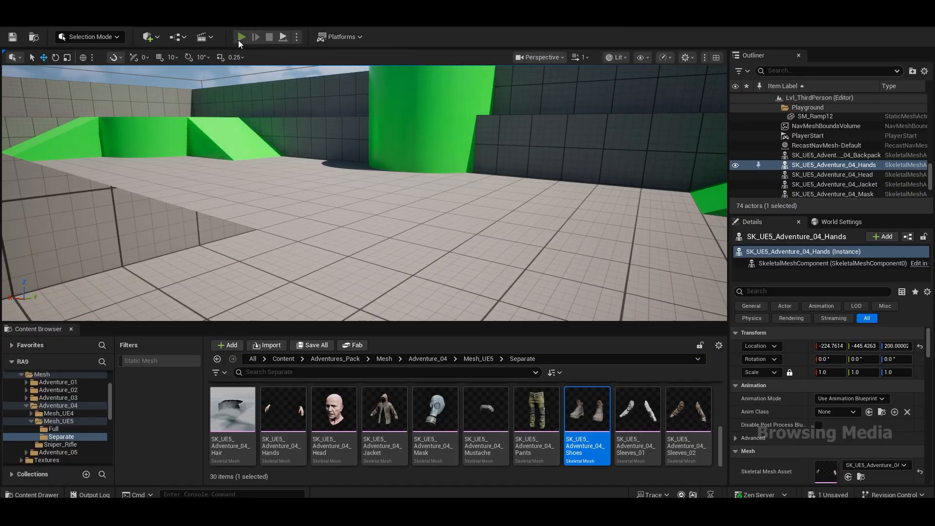
- Play the level, run and jump with the modular character to test its animation, and stop the session
{"action": "left_click", "coordinate": [238, 39]}
{"action": "left_click", "coordinate": [467, 117]}
{"action": "key", "text": "w"}
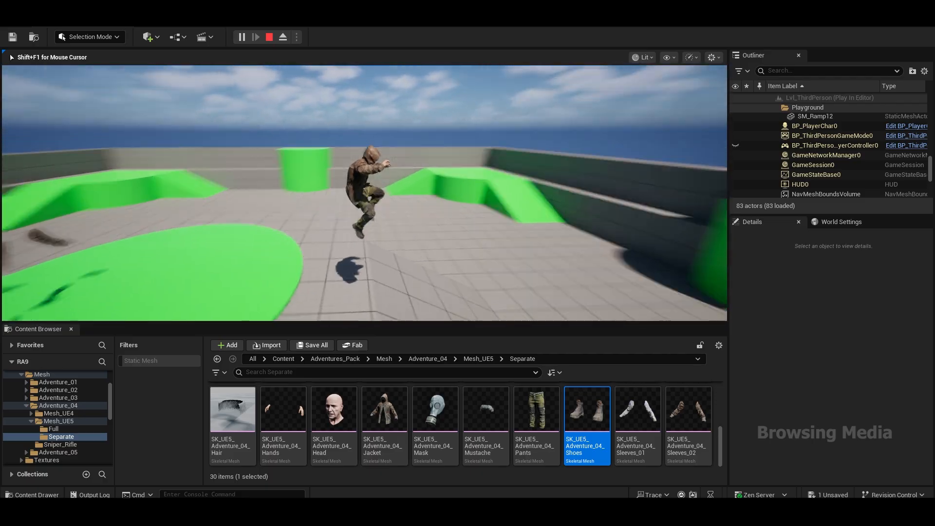
{"action": "key", "text": "Escape"}
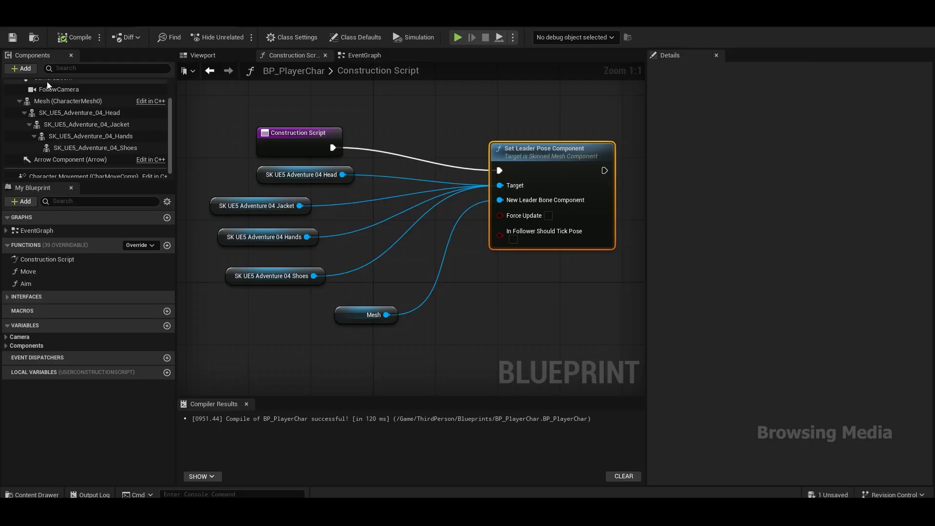
- Review the Hands and Jacket components' settings and the Mesh and body part references feeding Set Leader Pose Component in BP_PlayerChar
{"action": "left_click", "coordinate": [90, 136]}
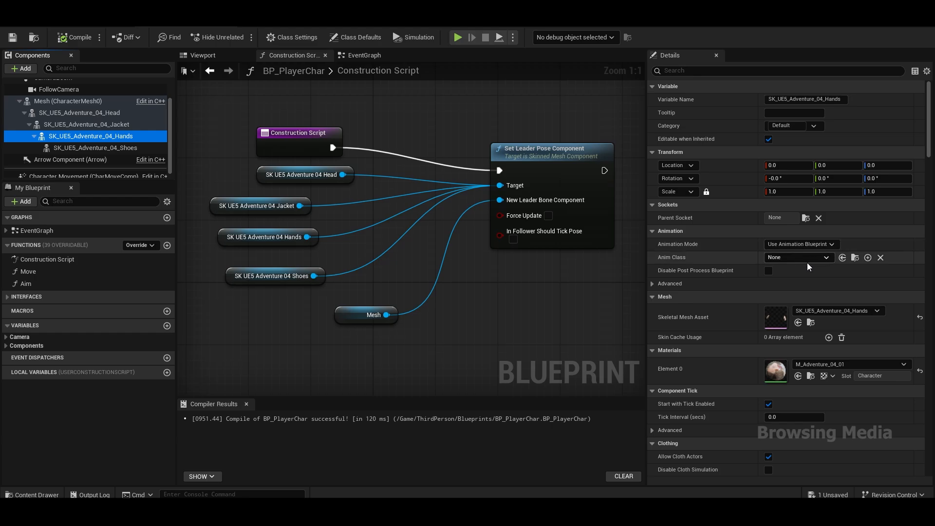
{"action": "left_click", "coordinate": [156, 125]}
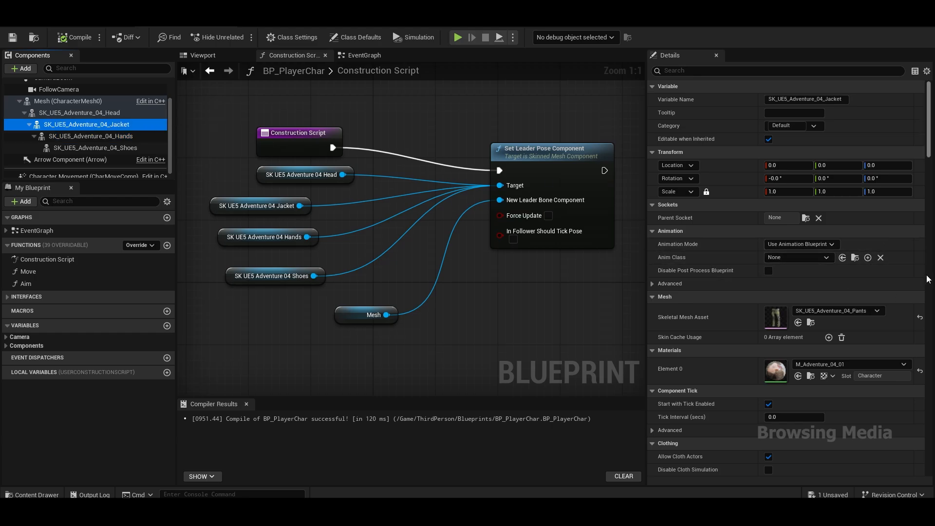
{"action": "right_click_drag", "start_coordinate": [422, 143], "coordinate": [396, 119]}
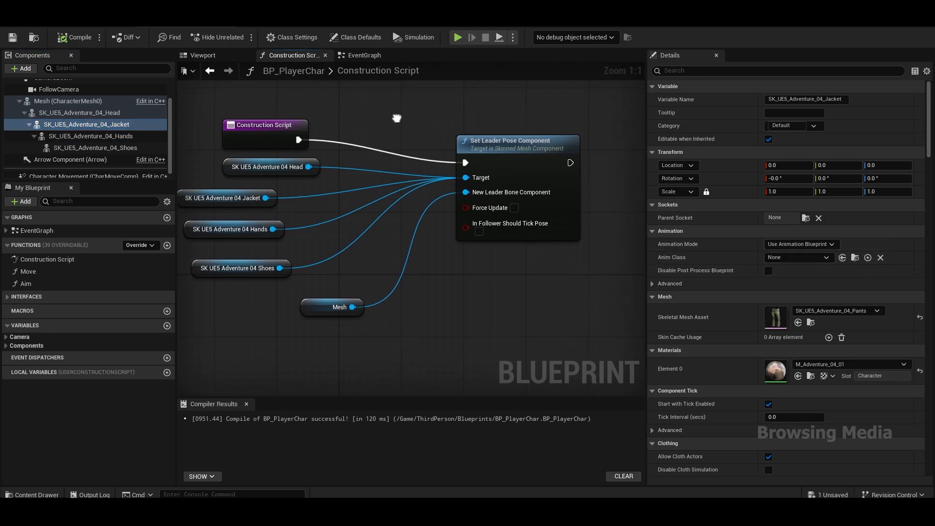
{"action": "left_click", "coordinate": [314, 307]}
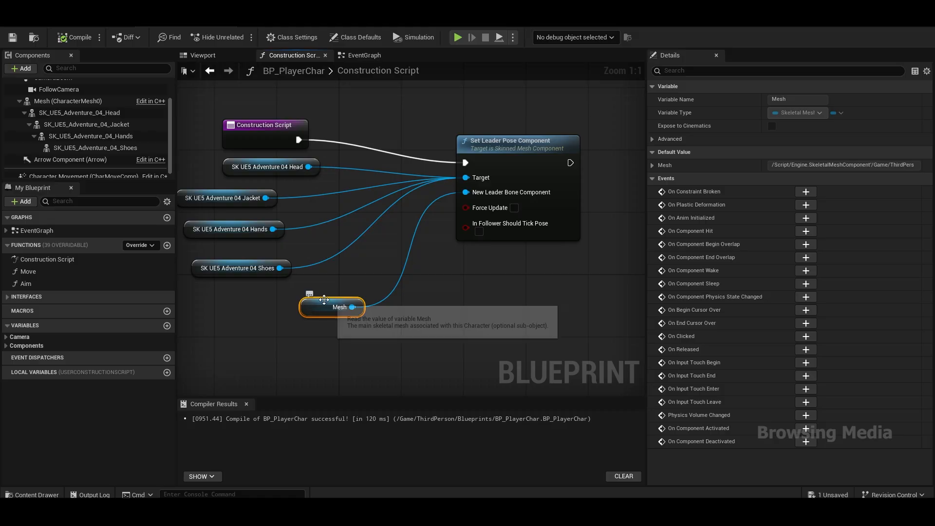
{"action": "left_click_drag", "start_coordinate": [214, 168], "coordinate": [251, 235]}
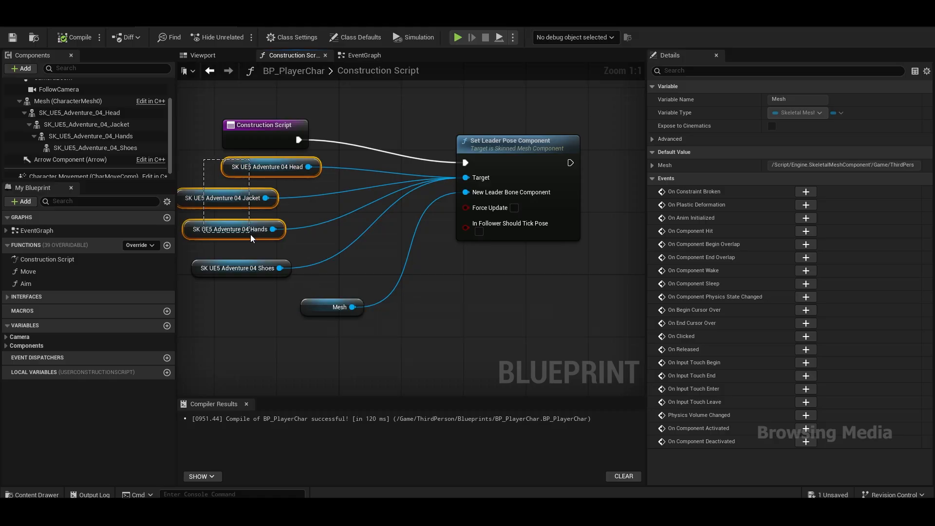
{"action": "left_click", "coordinate": [480, 140]}
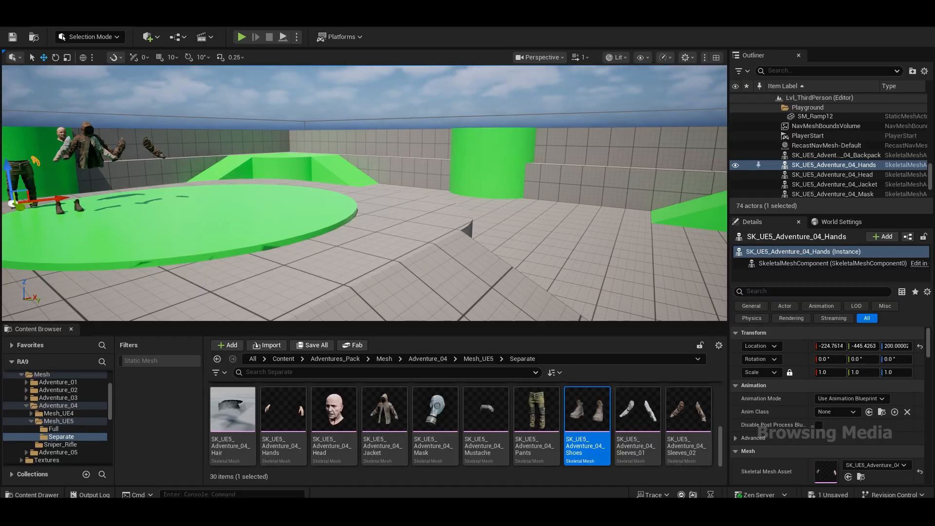
- Examine the separate Adventure_04 body part meshes placed around the green platform in the level
{"action": "right_click_drag", "start_coordinate": [403, 182], "coordinate": [463, 199]}
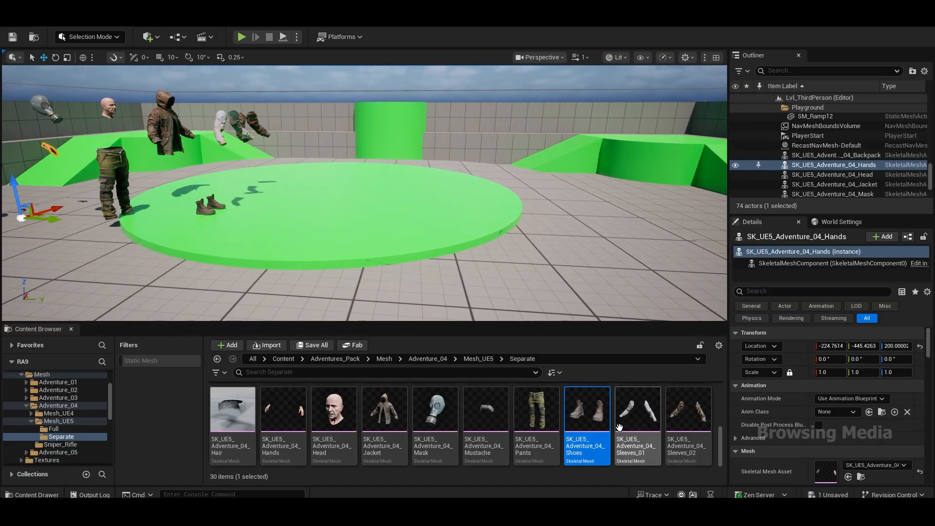
{"action": "key", "text": "s"}
{"action": "right_click_drag", "start_coordinate": [512, 206], "coordinate": [575, 194]}
{"action": "key", "text": "w"}
{"action": "key", "text": "d"}
{"action": "key", "text": "d"}
{"action": "key", "text": "a"}
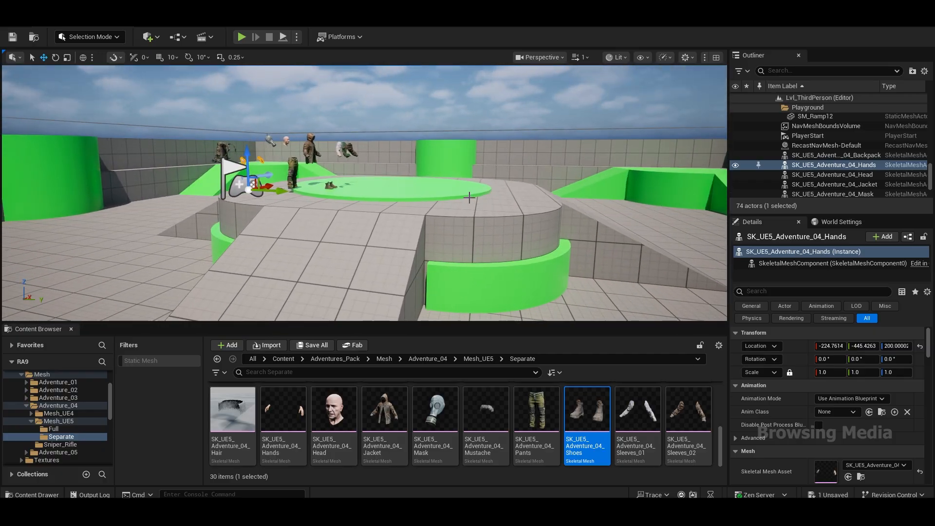
{"action": "key", "text": "d"}
{"action": "mouse_move", "coordinate": [467, 197]}
{"action": "right_mouse_down"}
{"action": "mouse_move", "coordinate": [438, 194]}
{"action": "mouse_move", "coordinate": [477, 193]}
{"action": "right_mouse_up"}
{"action": "key", "text": "a"}
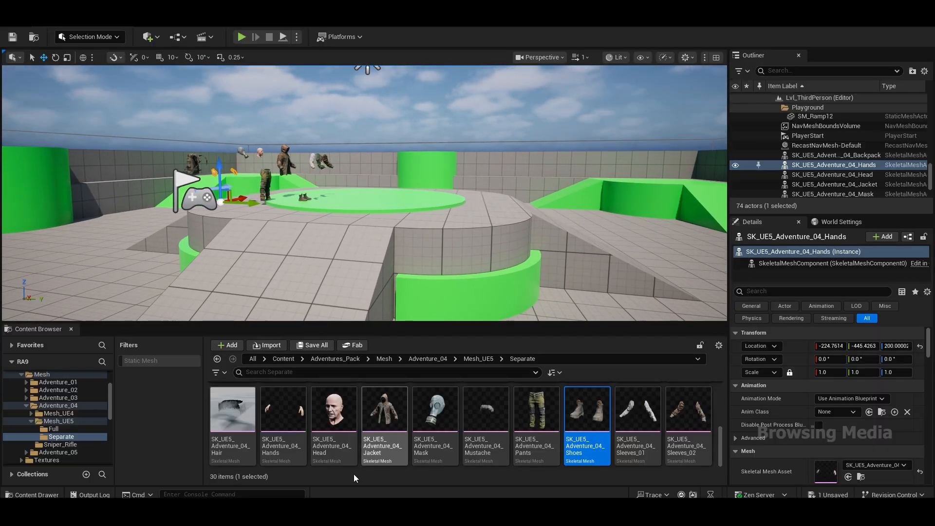
- Open the Full folder of Mesh_UE5 and place SK_UE5_Adventure_04_Full_01 in the level near the ramp
{"action": "left_click", "coordinate": [467, 358]}
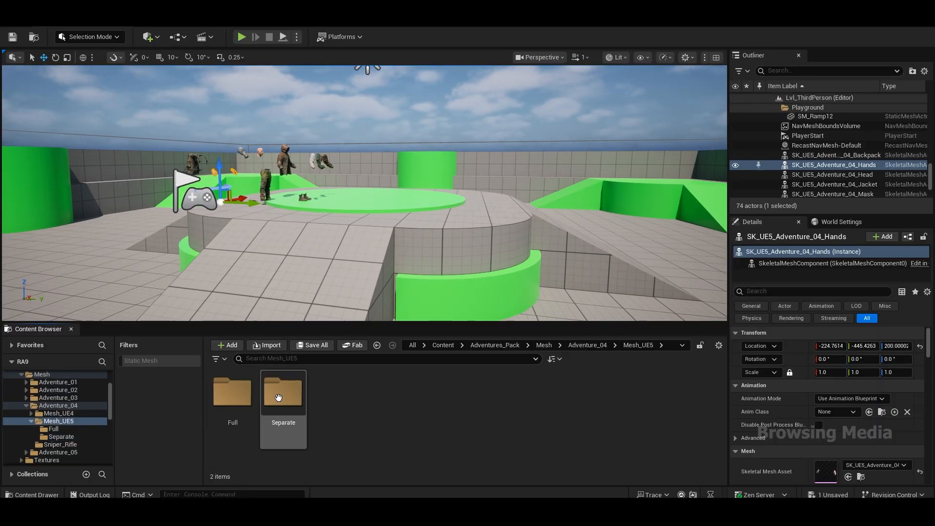
{"action": "double_click", "coordinate": [232, 392]}
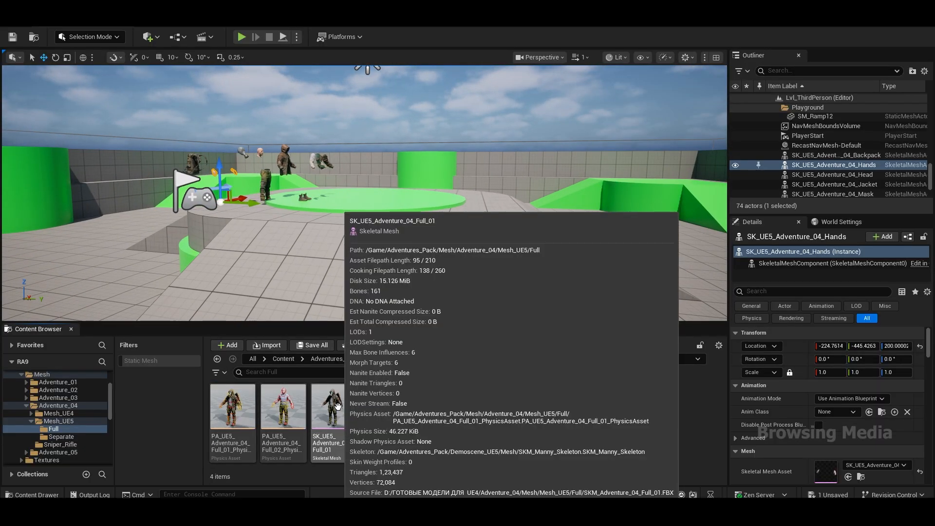
{"action": "left_click_drag", "start_coordinate": [336, 405], "coordinate": [349, 239]}
{"action": "right_click_drag", "start_coordinate": [448, 126], "coordinate": [302, 132]}
{"action": "key", "text": "d"}
- Inspect the separate Sleeves_01, Pants, Jacket and Sleeves_02 meshes in the level for comparison with the full character
{"action": "left_click", "coordinate": [448, 128]}
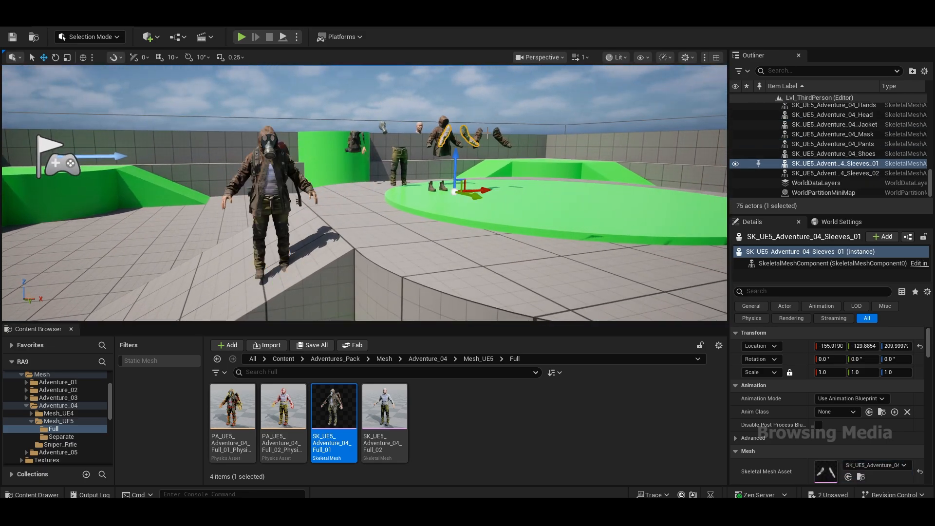
{"action": "key", "text": "w"}
{"action": "right_click_drag", "start_coordinate": [245, 118], "coordinate": [245, 118]}
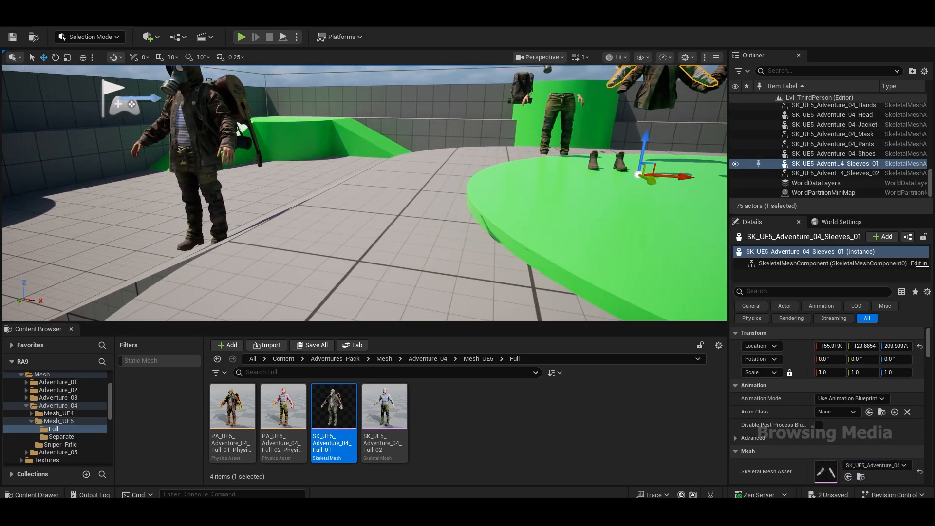
{"action": "right_click_drag", "start_coordinate": [549, 118], "coordinate": [597, 100]}
{"action": "left_click", "coordinate": [405, 176]}
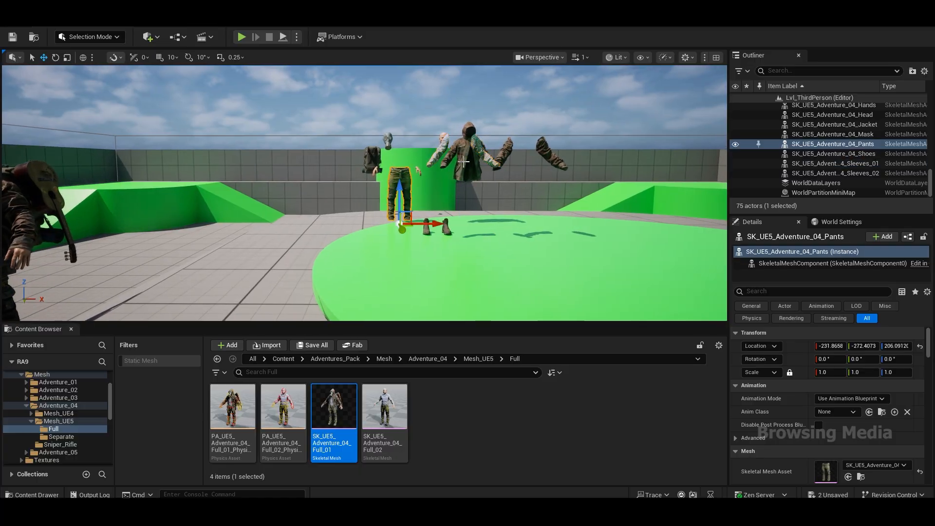
{"action": "left_click", "coordinate": [463, 162]}
{"action": "left_click", "coordinate": [541, 150]}
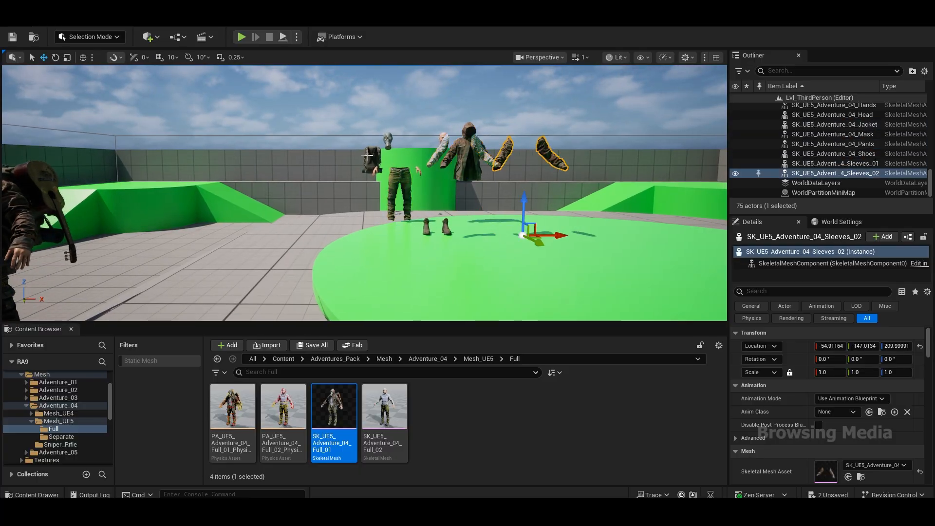
{"action": "right_click_drag", "start_coordinate": [368, 155], "coordinate": [314, 158]}
- Move the full character along X and up onto the raised platform, to about X -391.9 and Z 208.5
{"action": "left_click", "coordinate": [400, 151]}
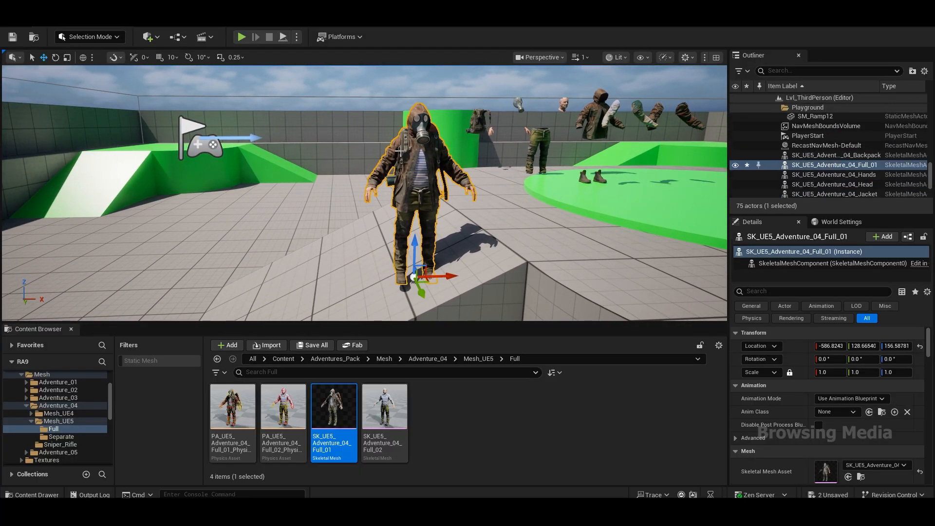
{"action": "left_click_drag", "start_coordinate": [450, 276], "coordinate": [633, 203]}
{"action": "key", "text": "d"}
{"action": "right_click_drag", "start_coordinate": [633, 203], "coordinate": [704, 207]}
{"action": "key", "text": "a"}
{"action": "right_click_drag", "start_coordinate": [433, 138], "coordinate": [577, 122]}
{"action": "key", "text": "s"}
{"action": "key", "text": "a"}
{"action": "key", "text": "d"}
{"action": "right_click_drag", "start_coordinate": [454, 149], "coordinate": [389, 147]}
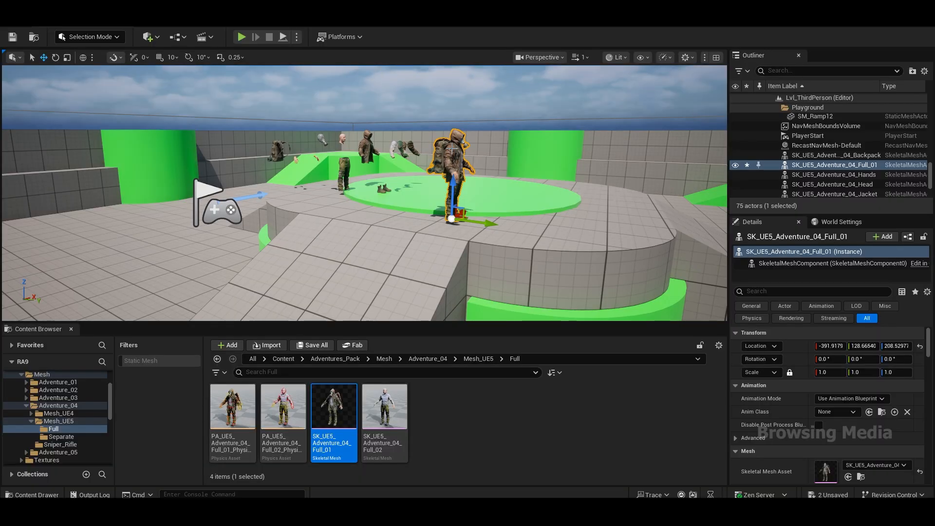